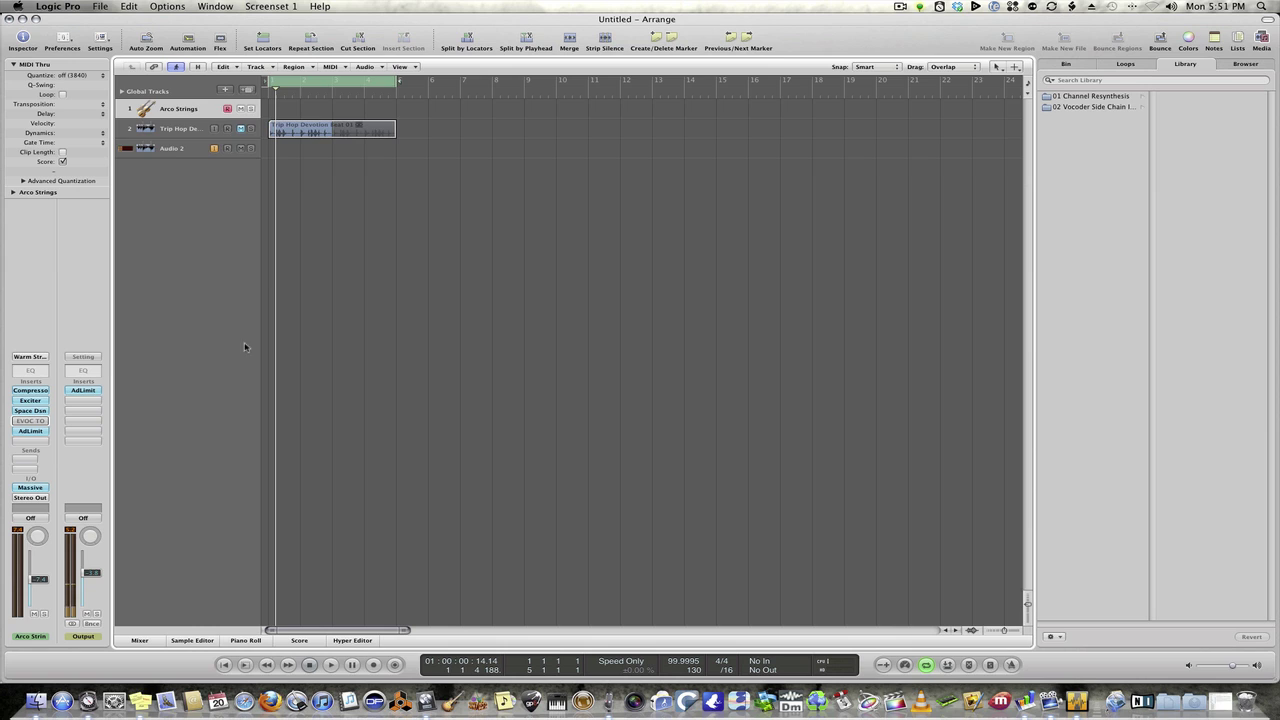
Unmute the Trip Hop Devotion track and load the stereo EXS24 sampler on the Arco Strings track.
left_click(240, 129)
left_click(40, 489)
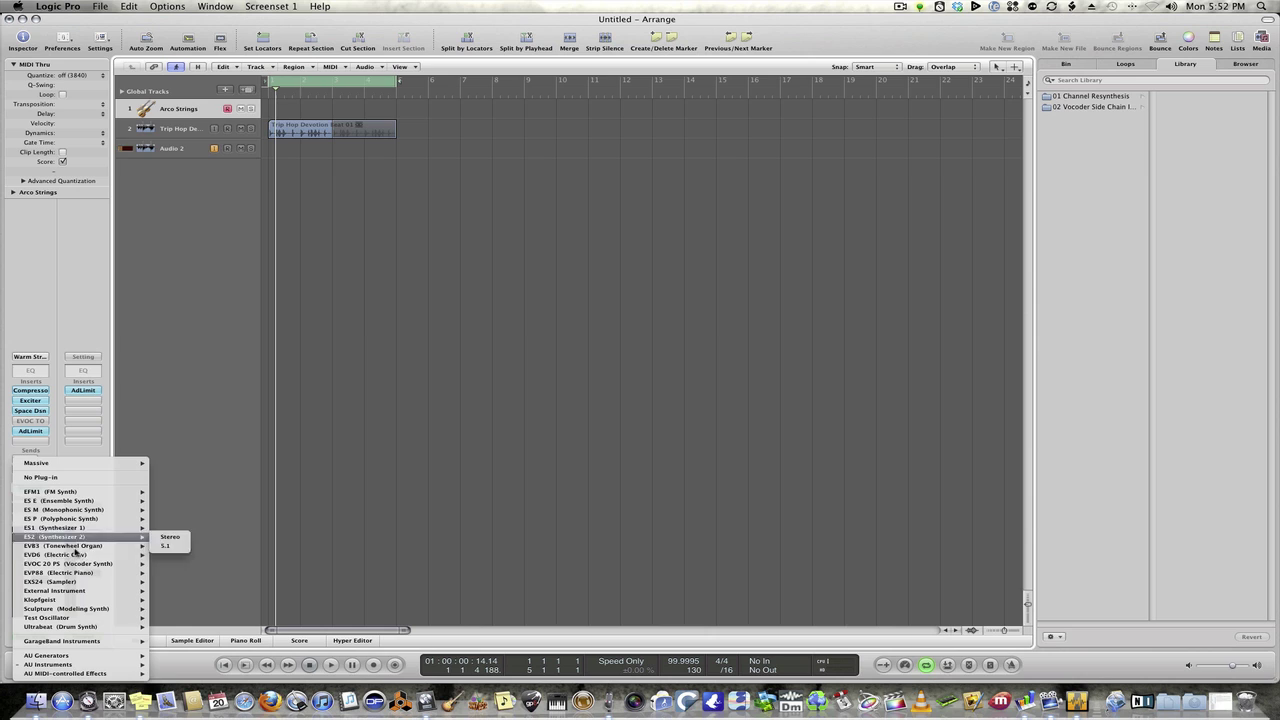
mouse_move(75, 566)
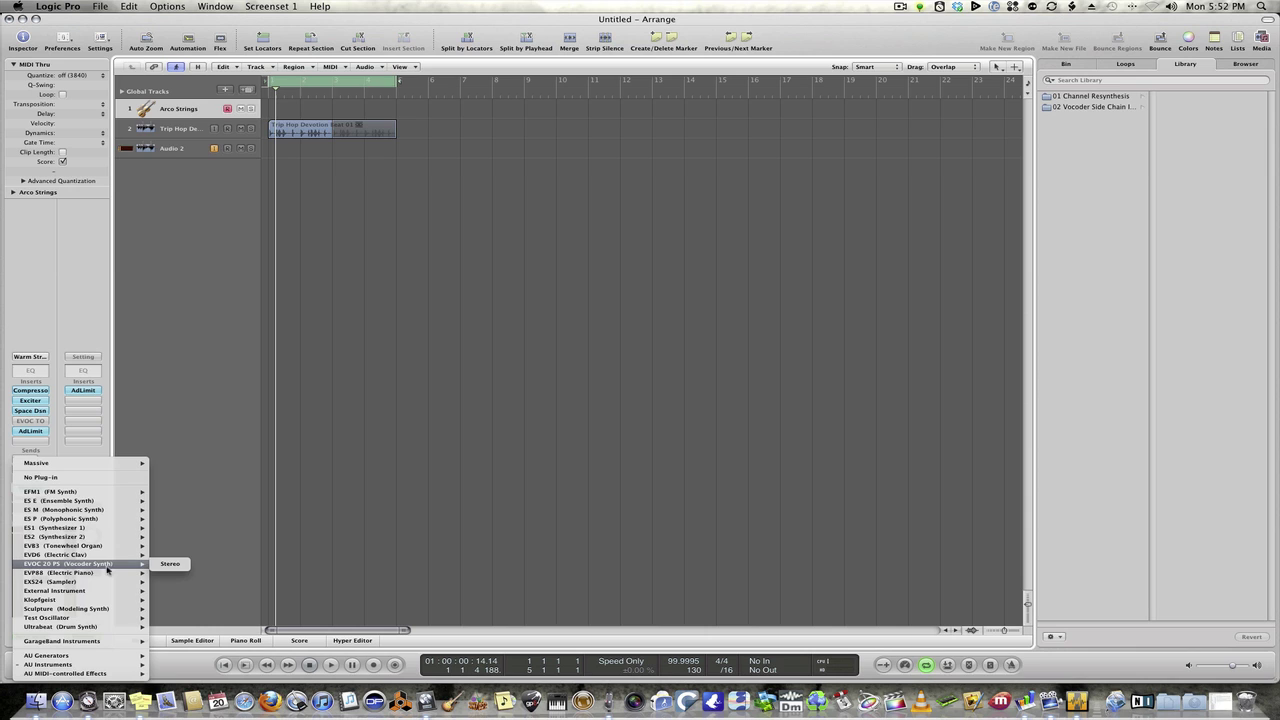
left_click(183, 526)
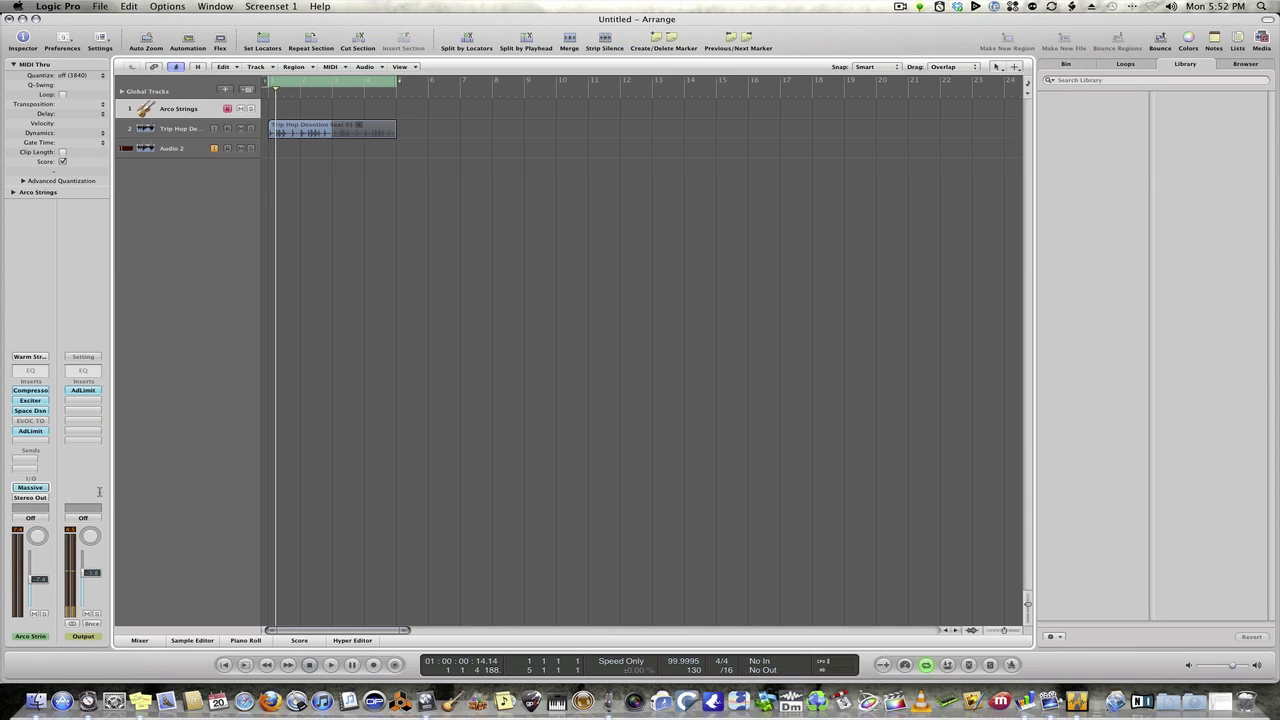
left_click(30, 487)
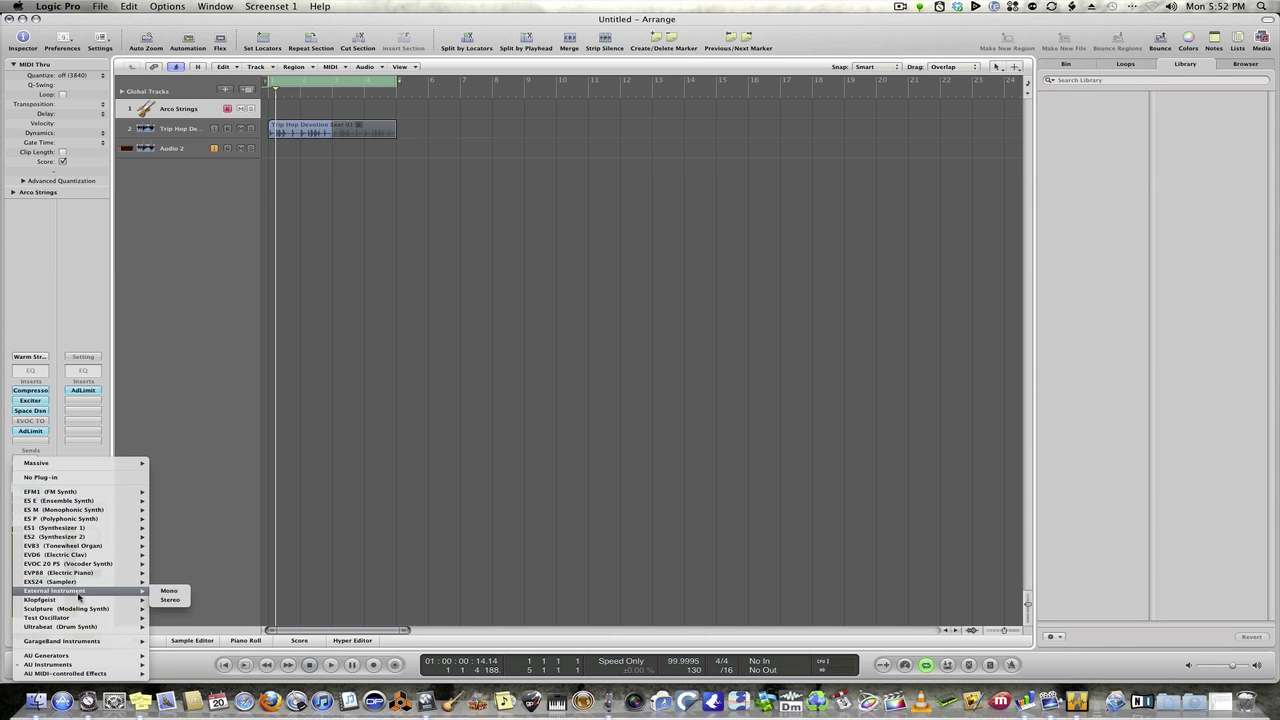
mouse_move(150, 584)
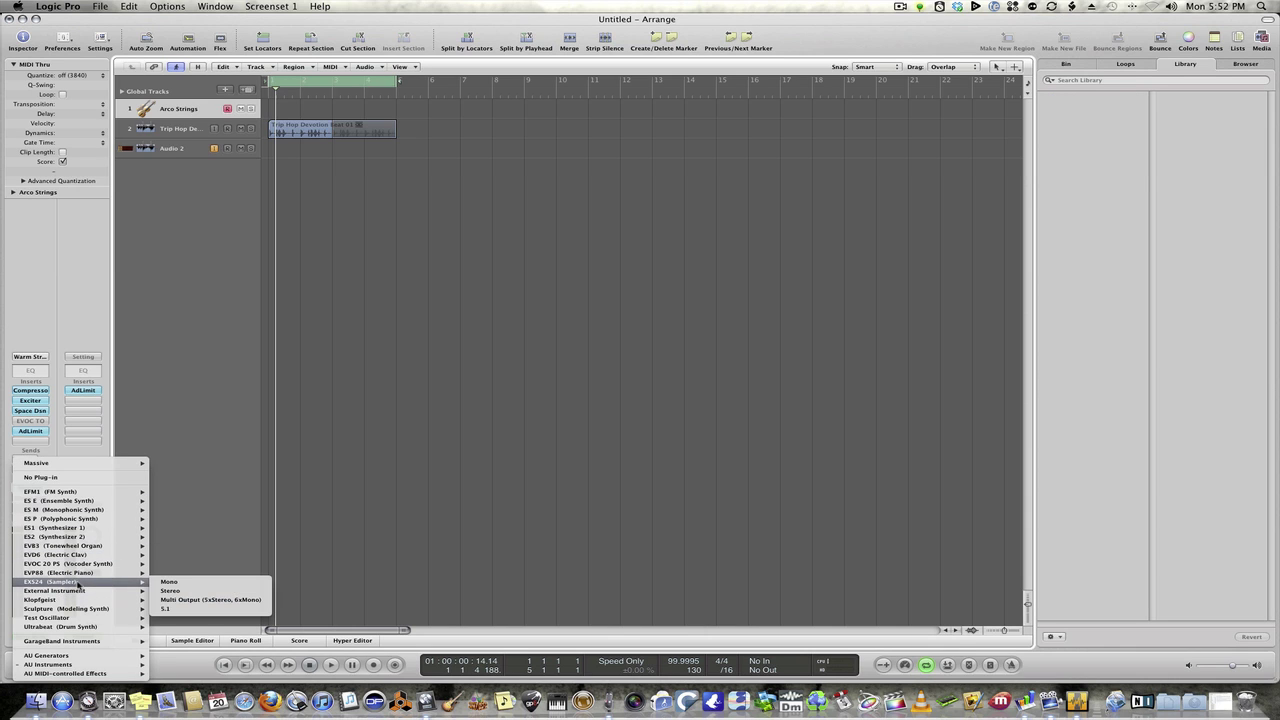
left_click(185, 591)
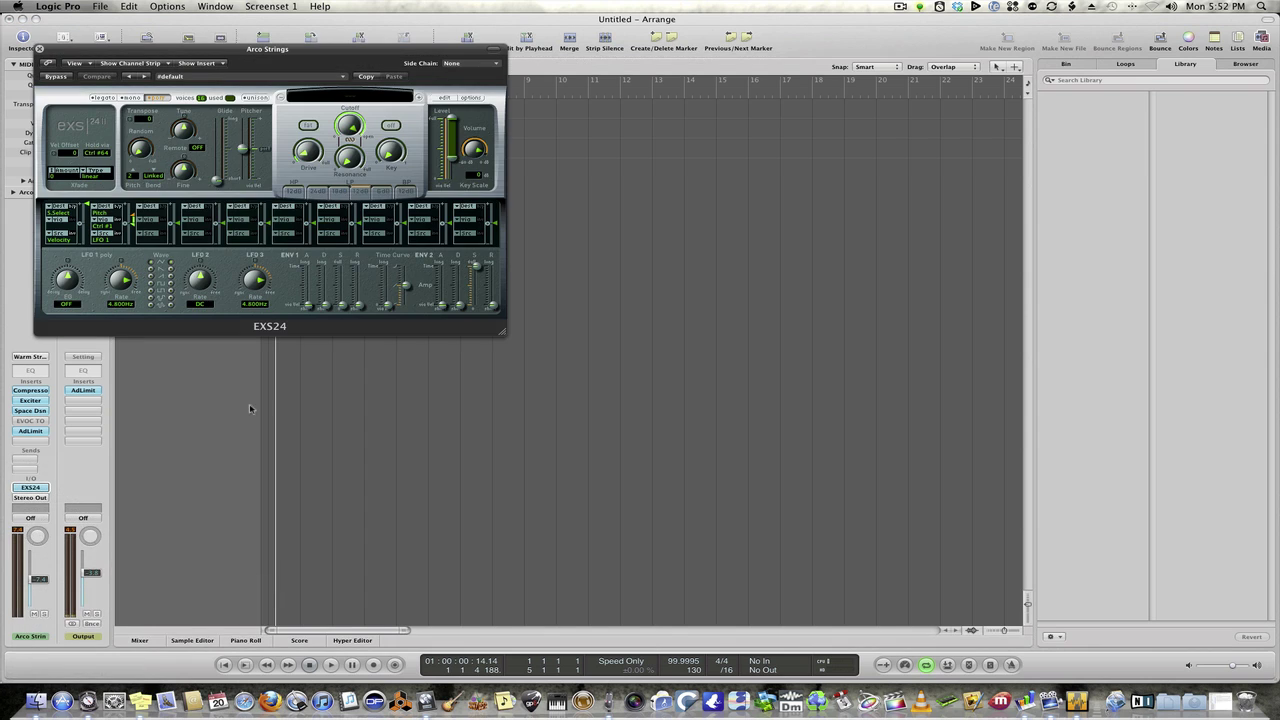
Load the Arco Strings instrument from the factory 06 Pop Strings category into the EXS24 and close the sampler window.
left_click(364, 97)
mouse_move(344, 192)
mouse_move(462, 192)
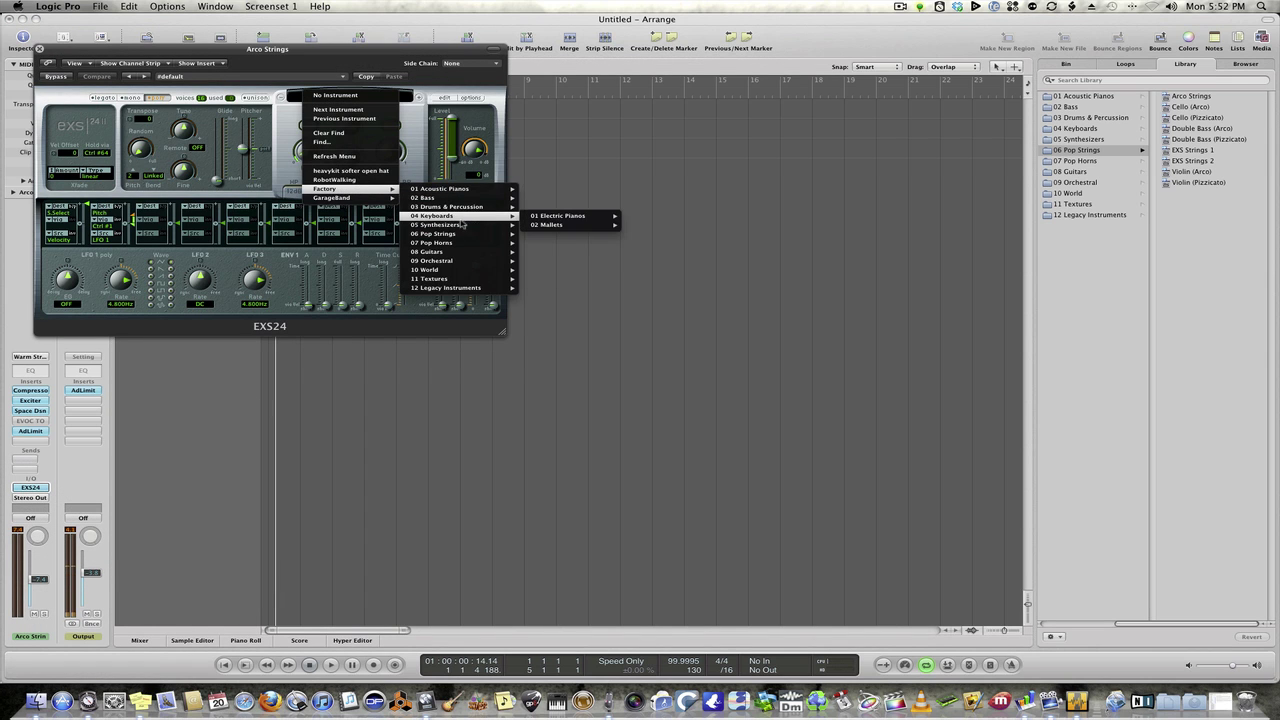
mouse_move(466, 234)
left_click(551, 235)
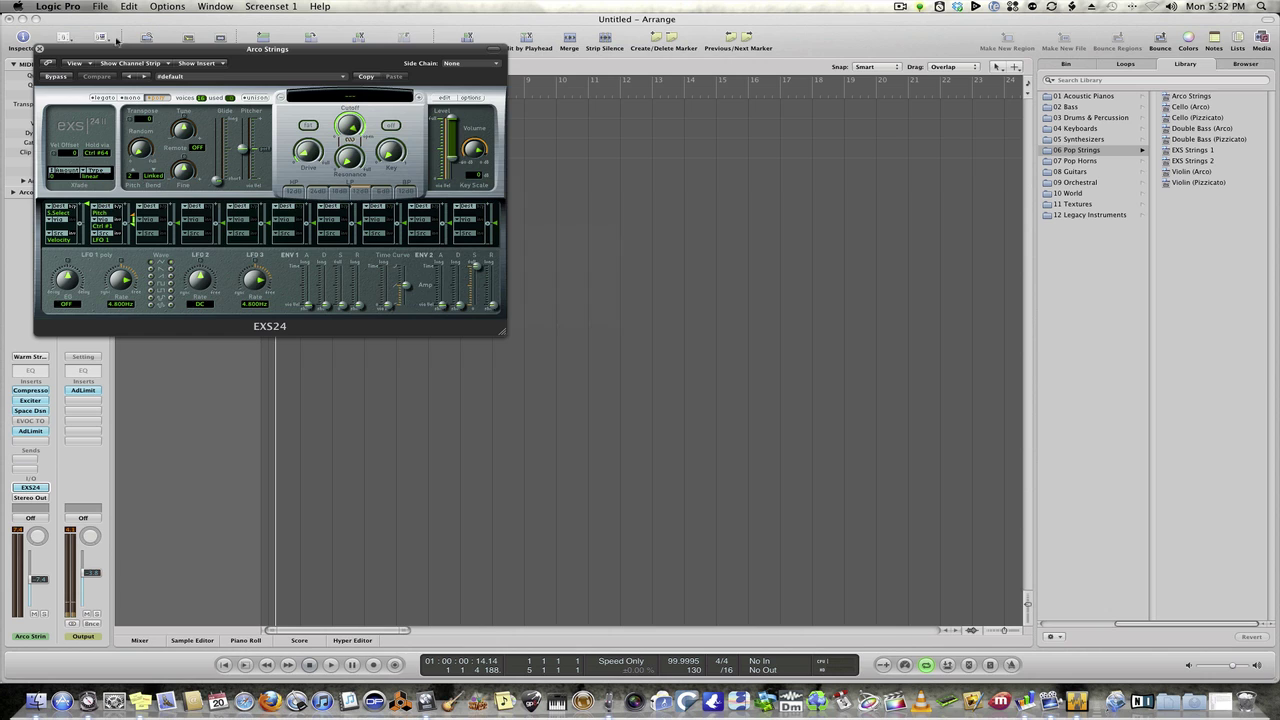
left_click(40, 49)
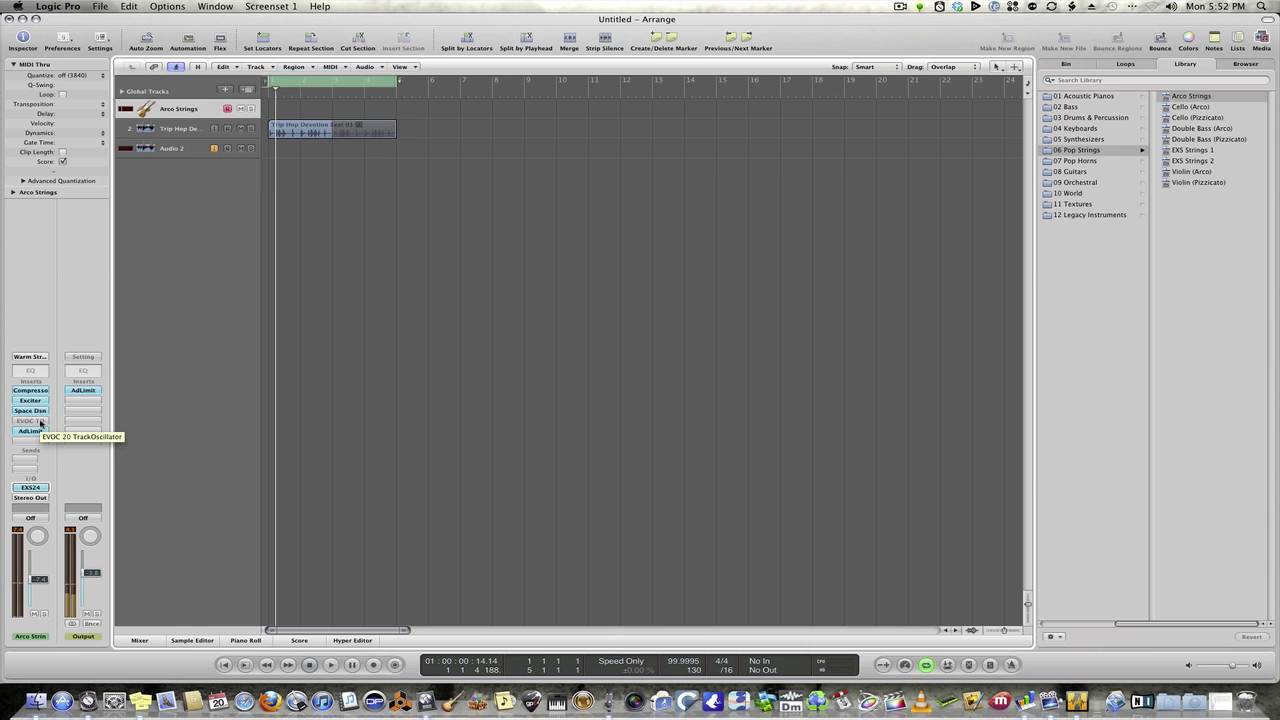
Play the project to audition the beat with the strings before the vocoder effect is active.
scroll(265, 128, "right", 1)
scroll(258, 128, "left", 1)
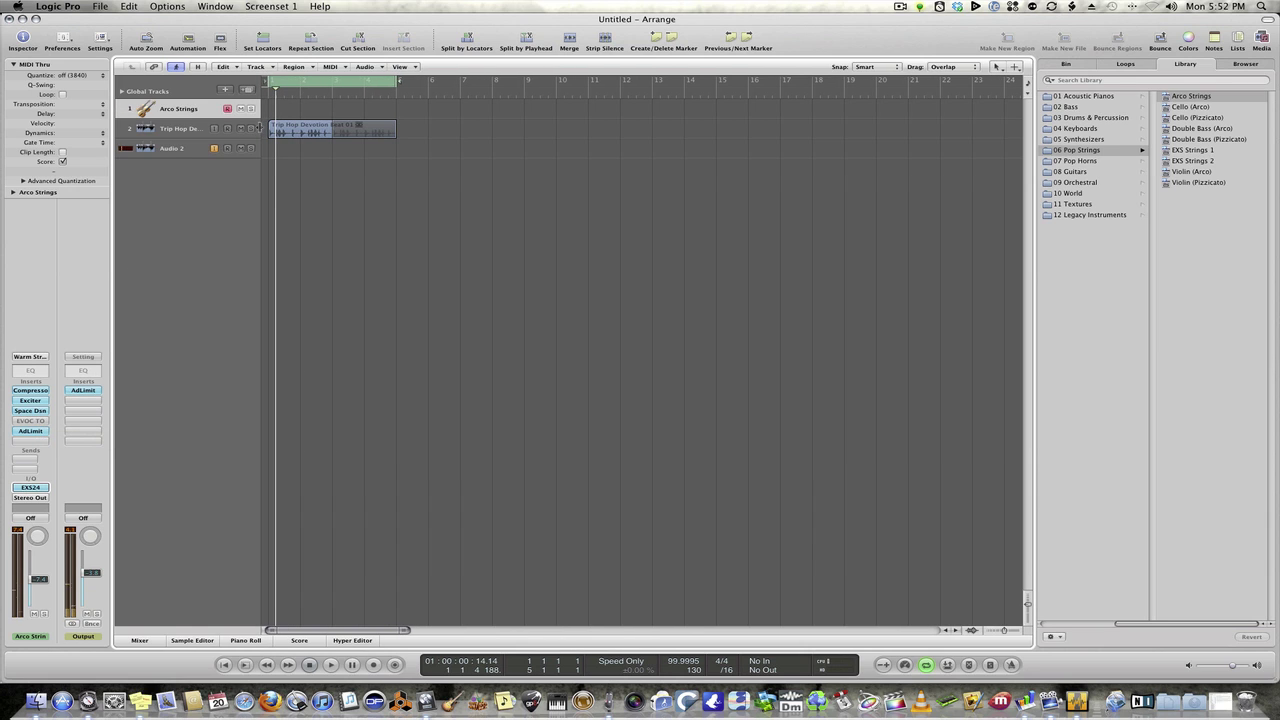
key("space")
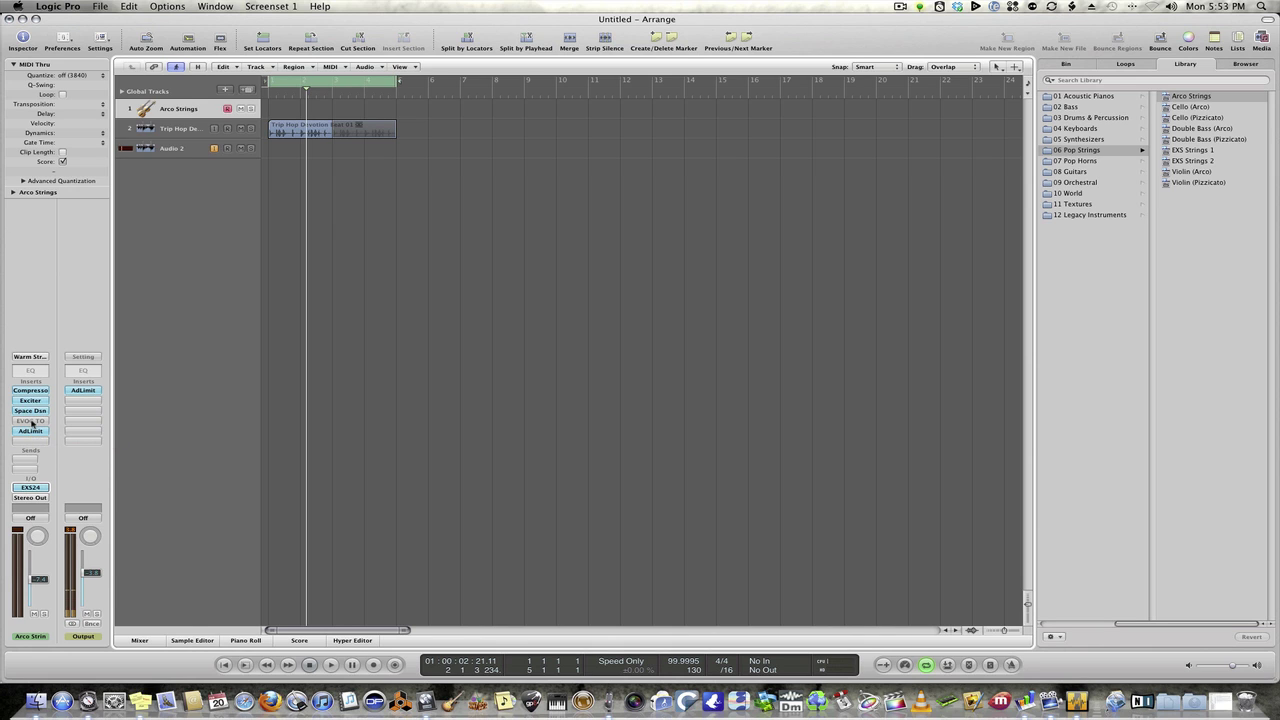
Activate the bypassed EVOC 20 TrackOscillator insert on the Arco Strings channel and open its settings window.
left_click(31, 421)
mouse_move(65, 497)
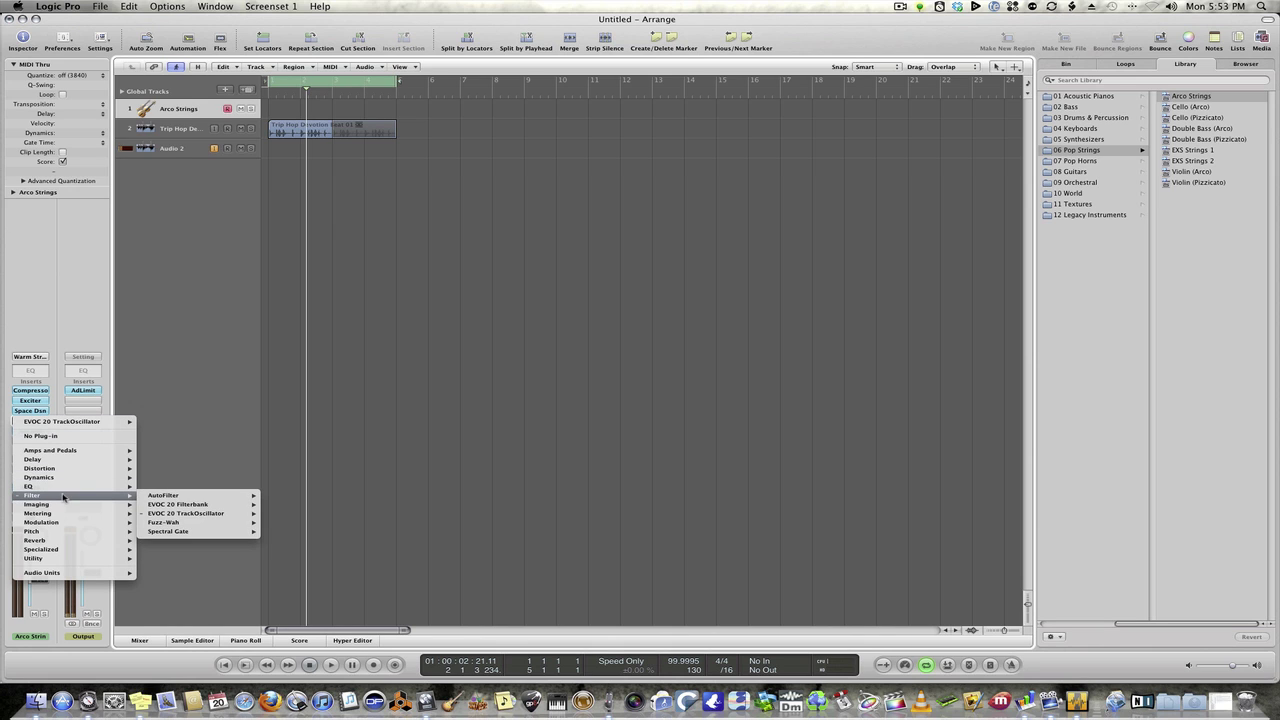
left_click(40, 410)
left_click(31, 423)
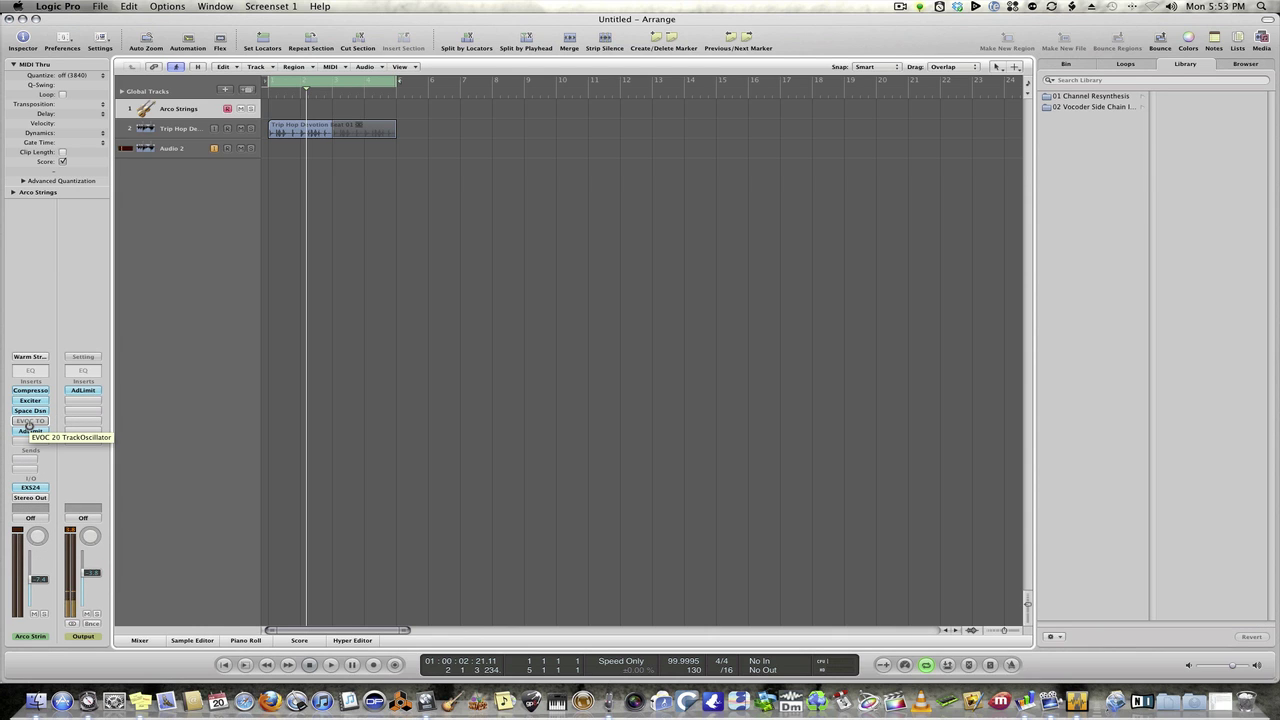
left_click(29, 421, "alt")
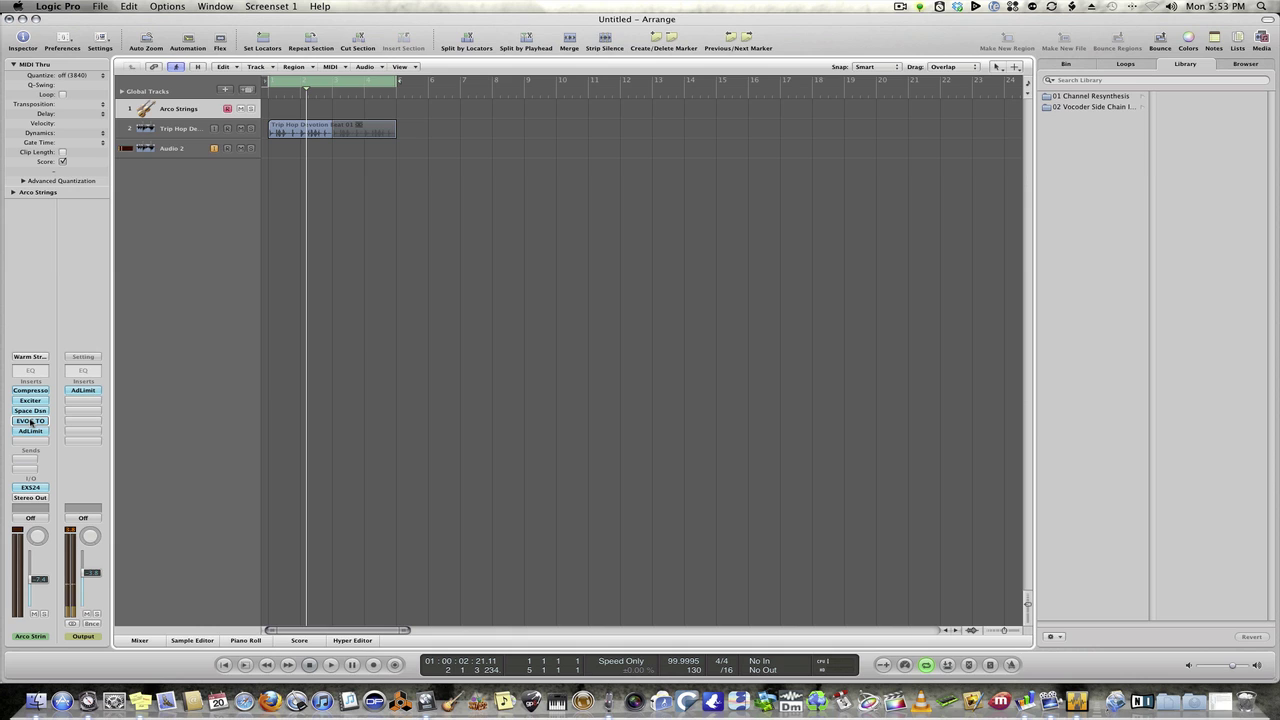
left_click(29, 421)
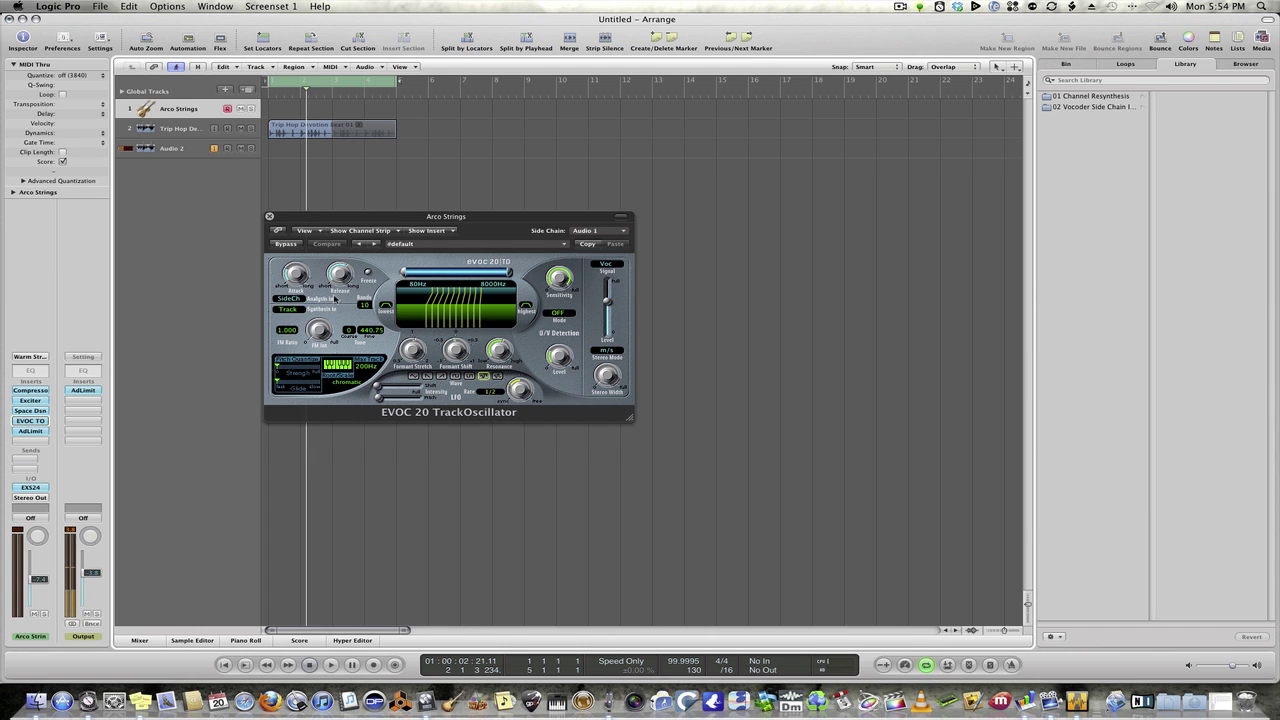
Set Analysis In to SideCh, the side chain to Audio 1 - Trip Hop Devotion Beat 01, and the output signal to Voc.
left_click(296, 301)
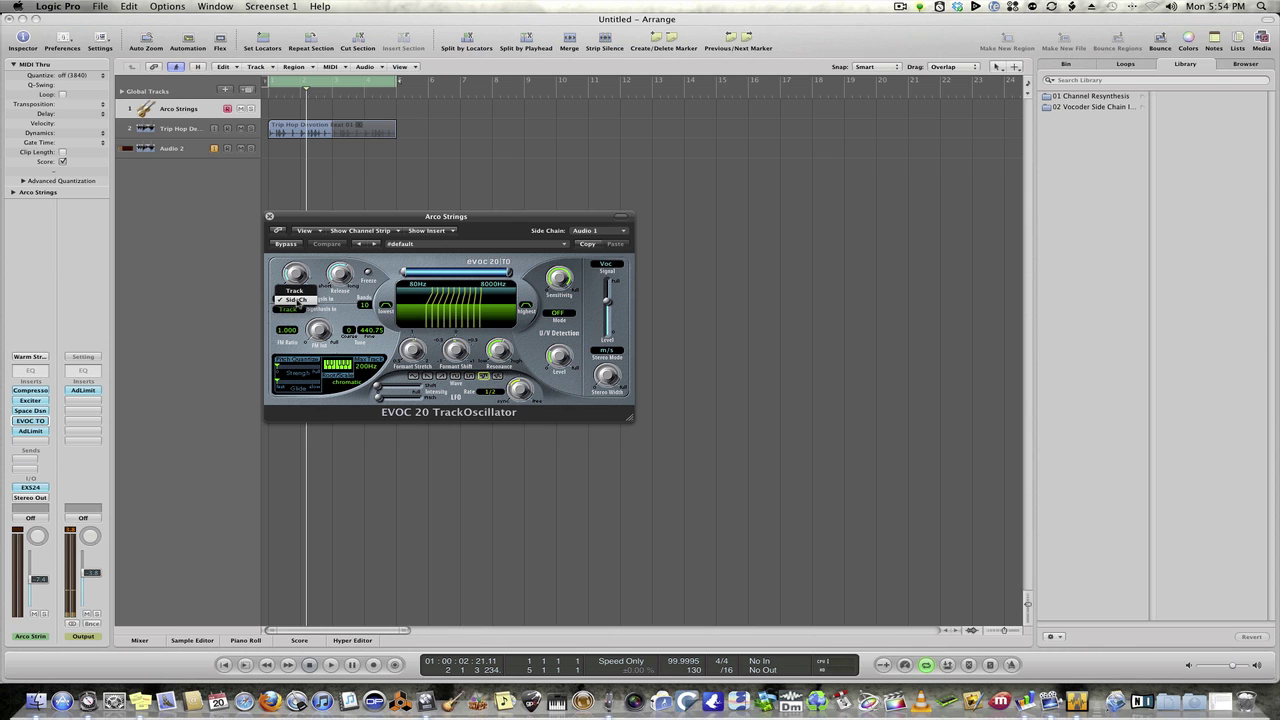
left_click(298, 302)
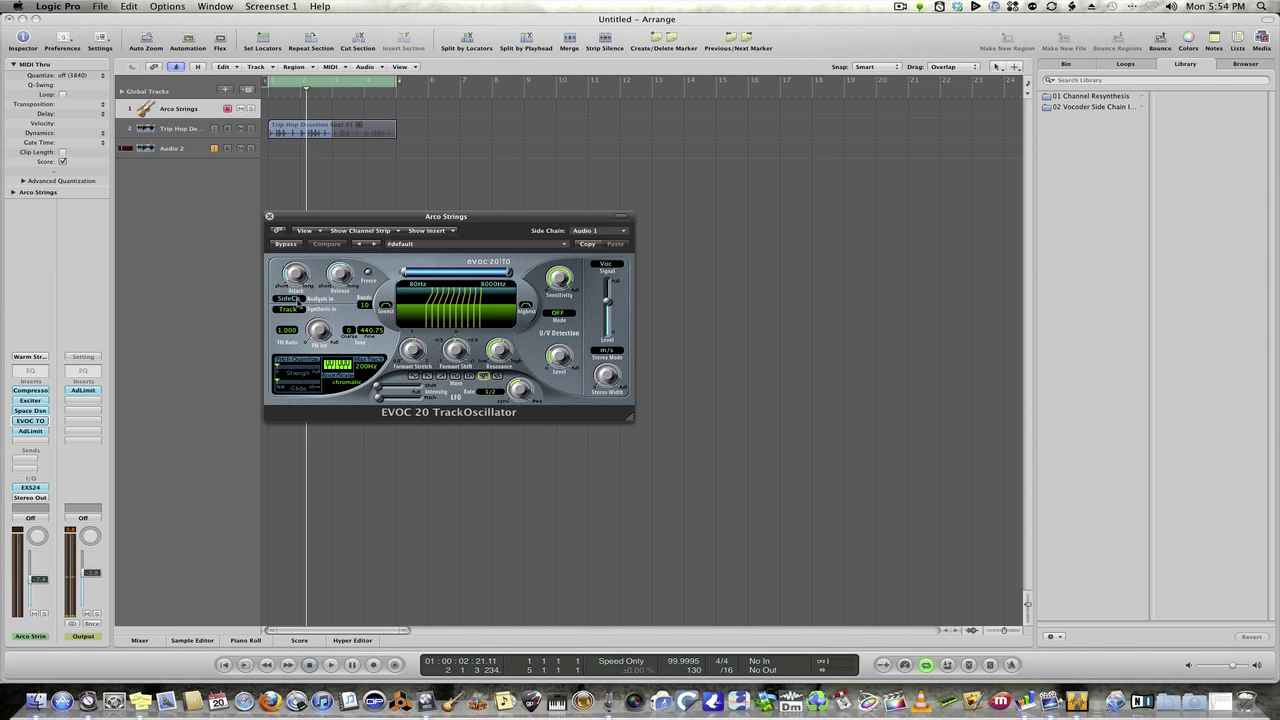
left_click(621, 232)
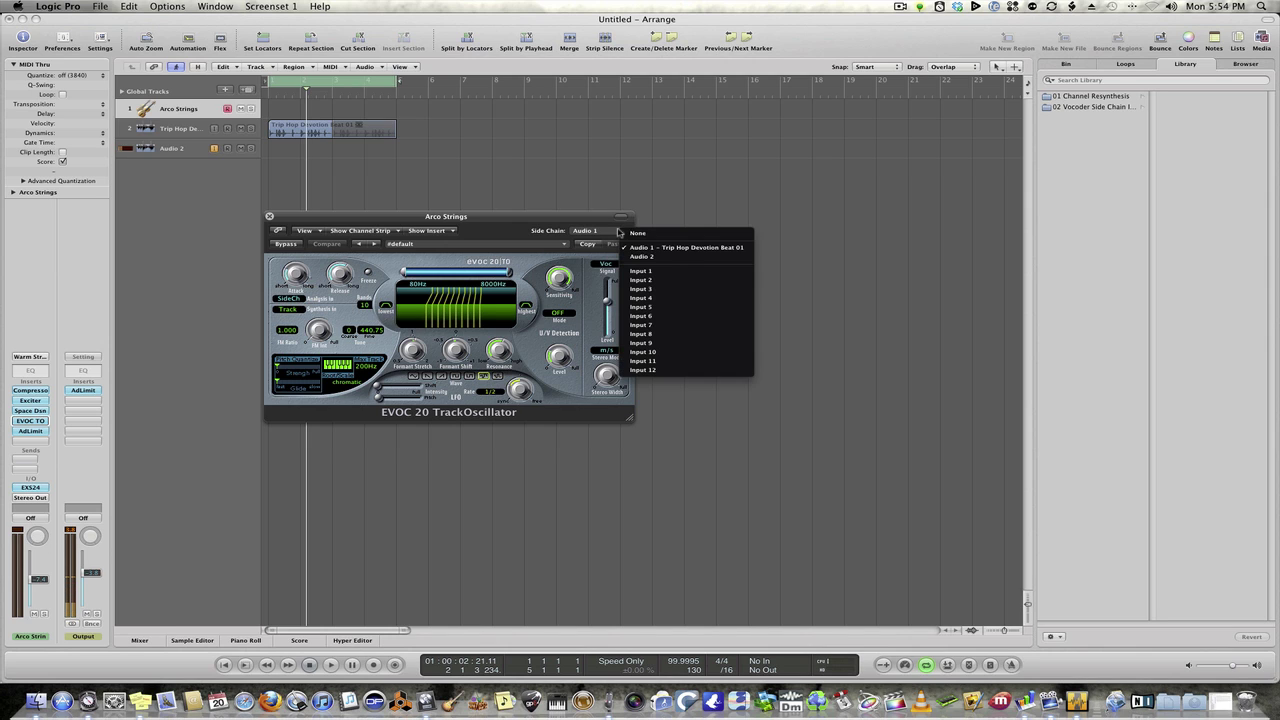
left_click(668, 250)
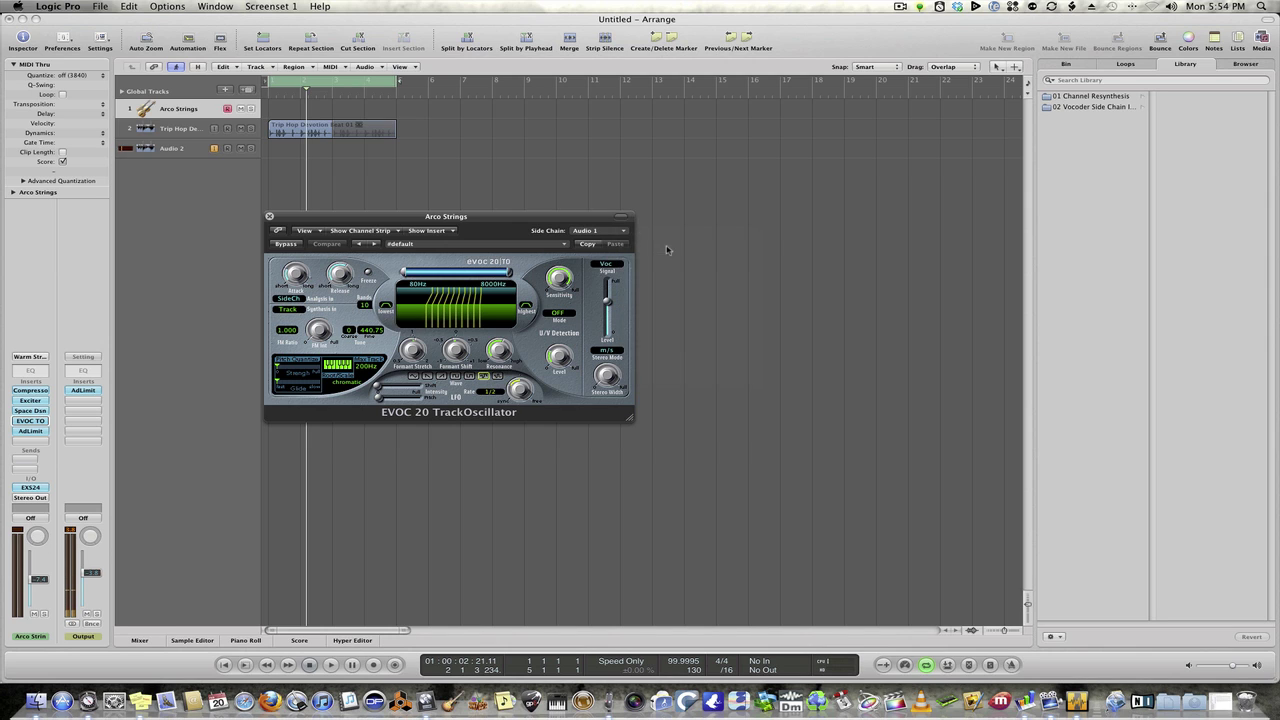
left_click(611, 265)
left_click(612, 267)
Adjust the TrackOscillator's Release time and play the project from the start.
left_click_drag(340, 274, 340, 288)
key("Return")
key("space")
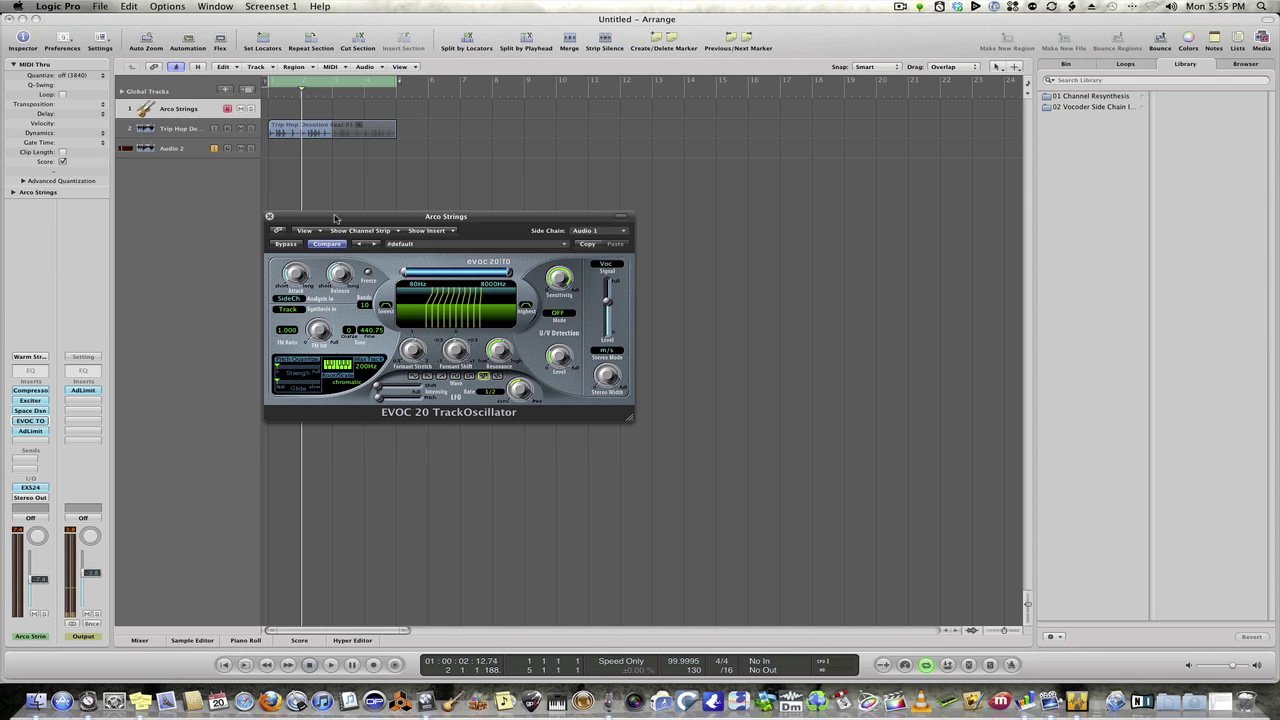
Try 6 filter bands with a higher Formant Stretch in the TrackOscillator and start playback.
left_click_drag(335, 218, 331, 218)
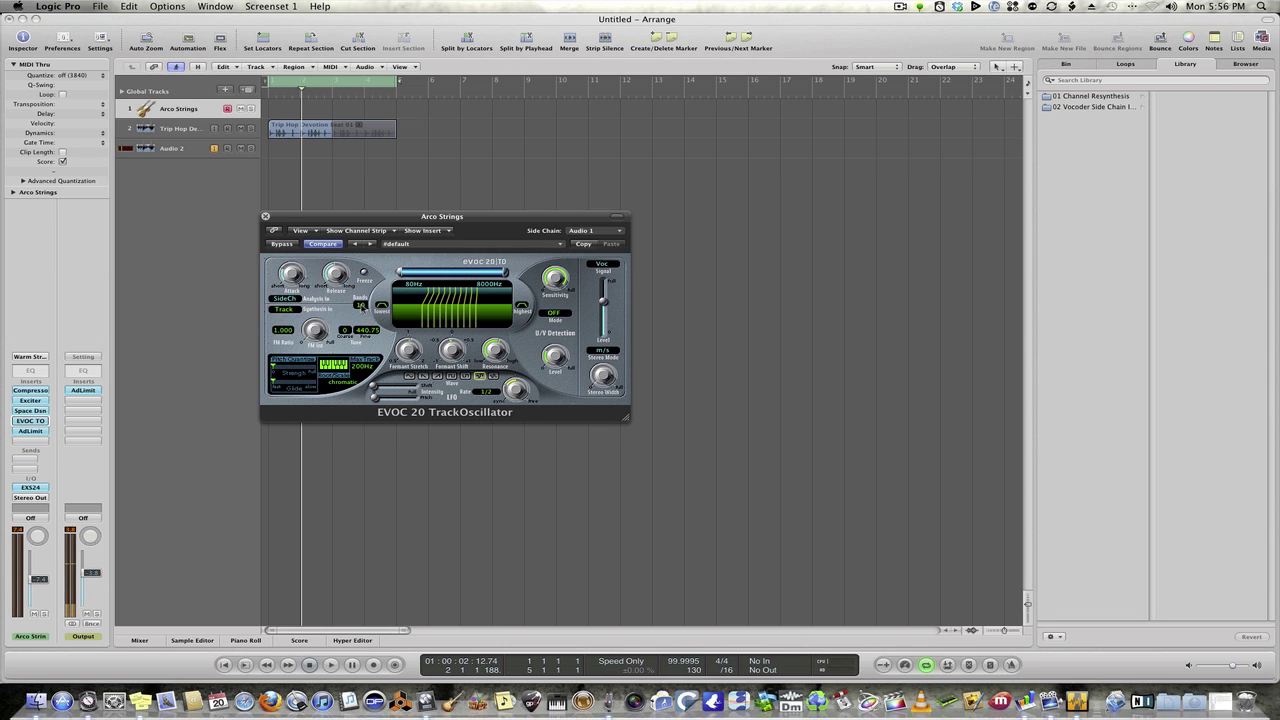
left_click_drag(362, 306, 365, 321)
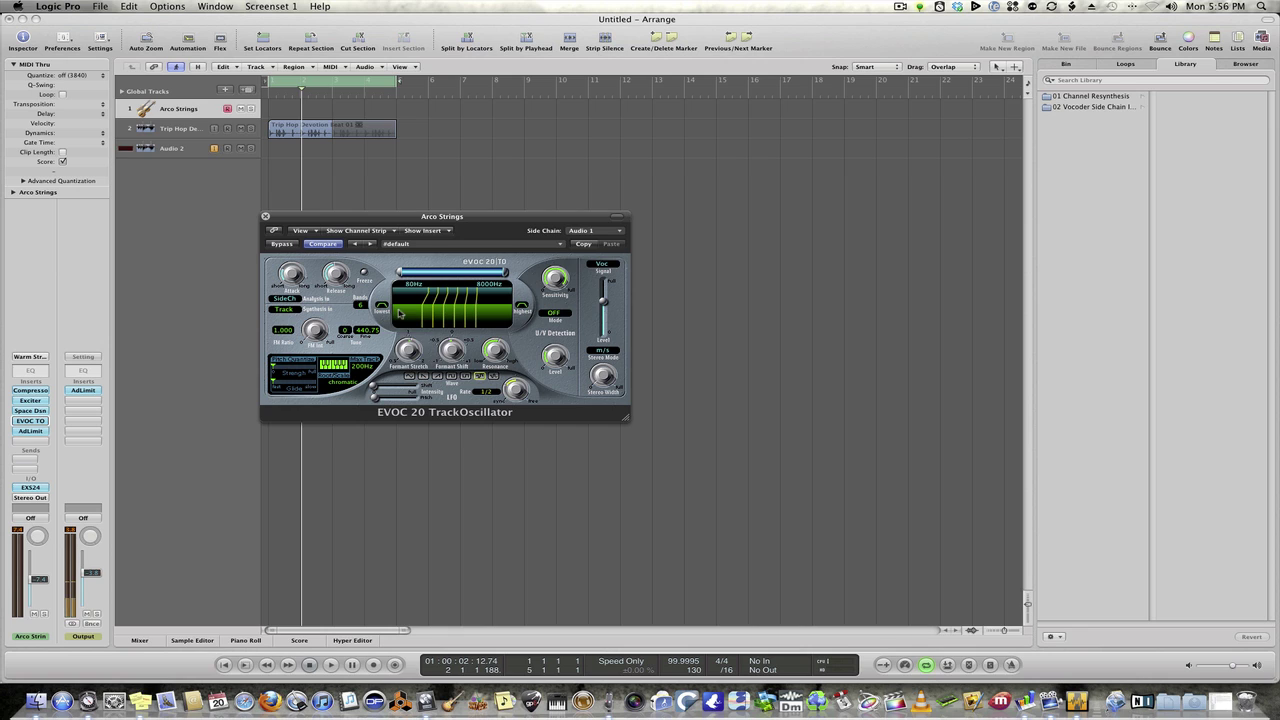
left_click(409, 350)
left_click_drag(409, 350, 416, 341)
key("space")
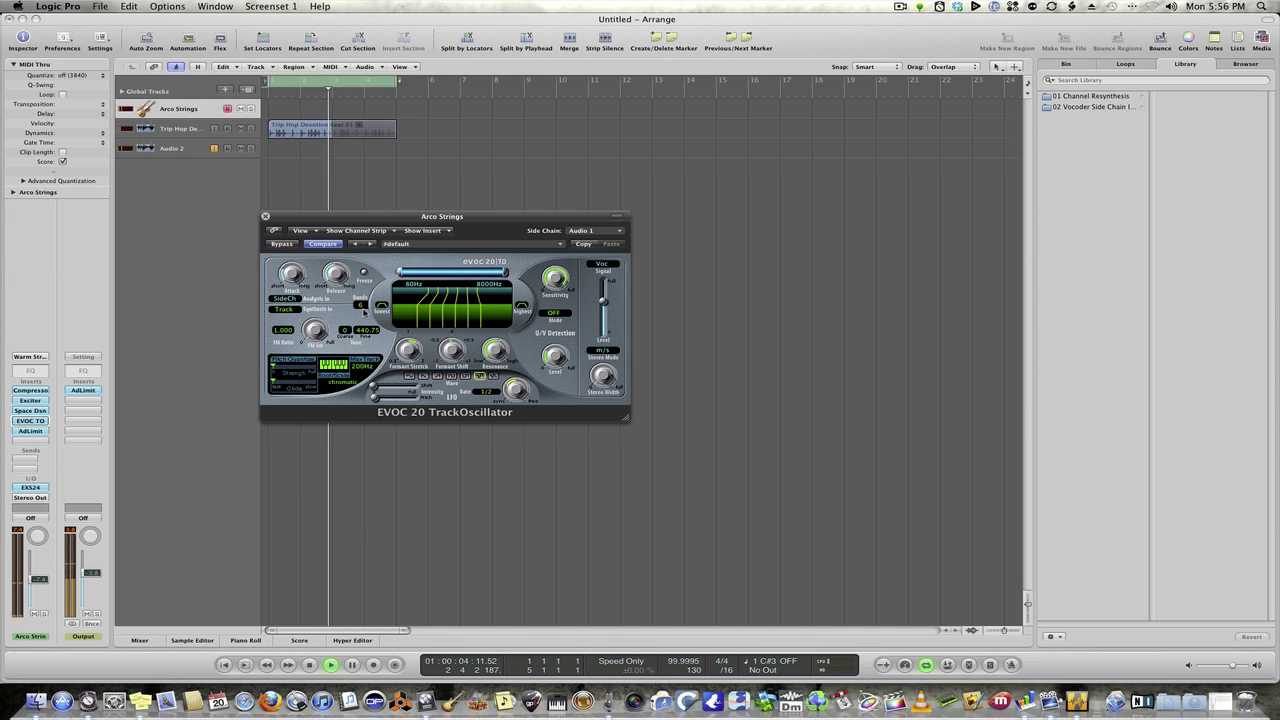
Raise the number of filter bands to 15 and play the project from the start.
left_click_drag(361, 305, 361, 287)
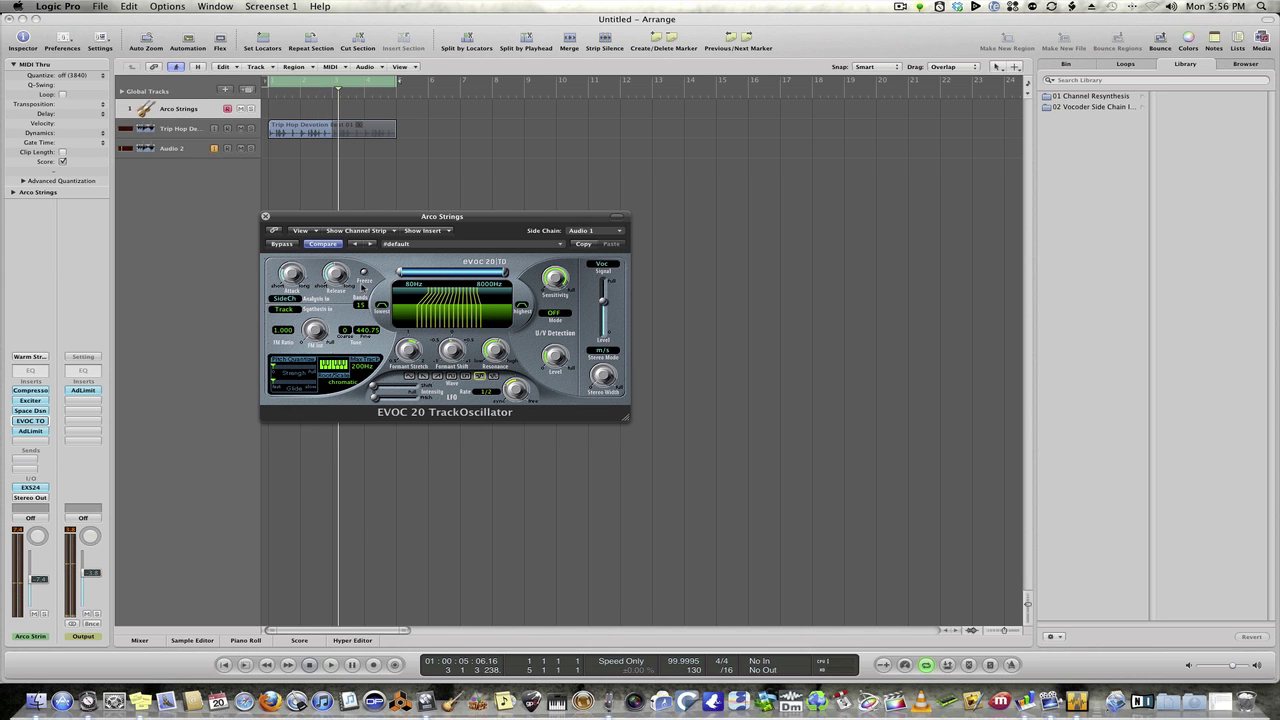
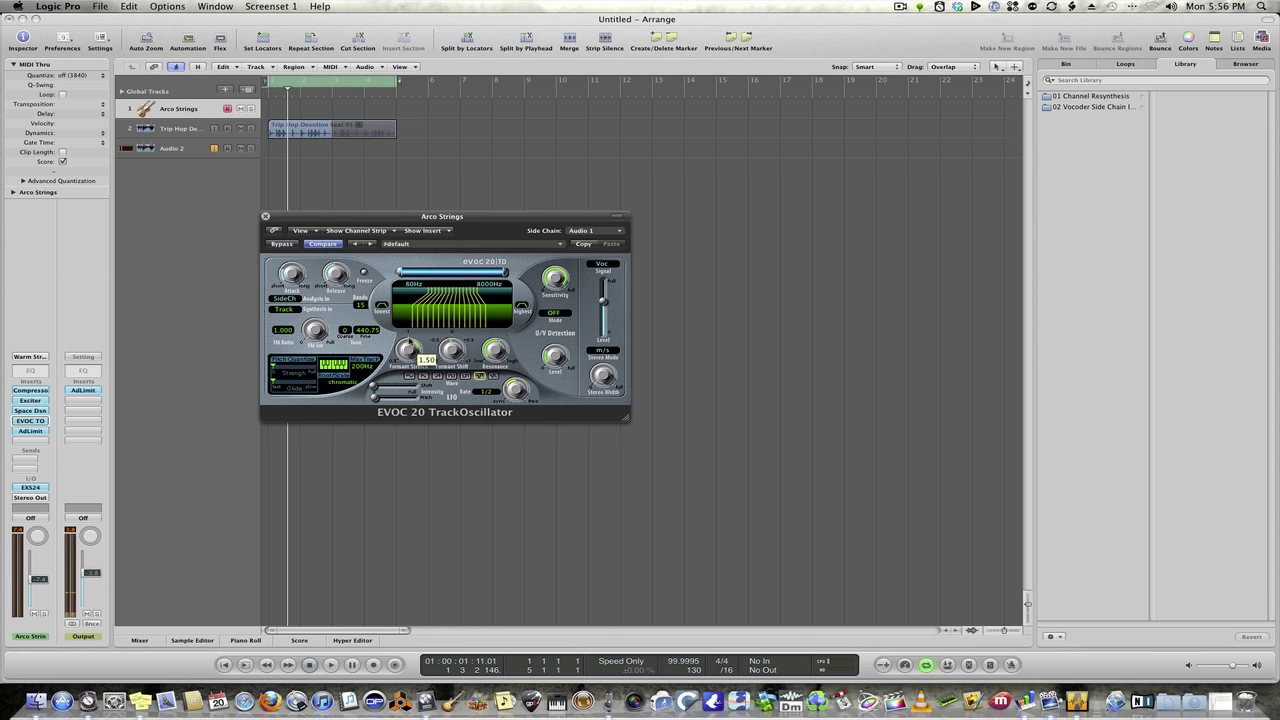
key("Return")
key("space")
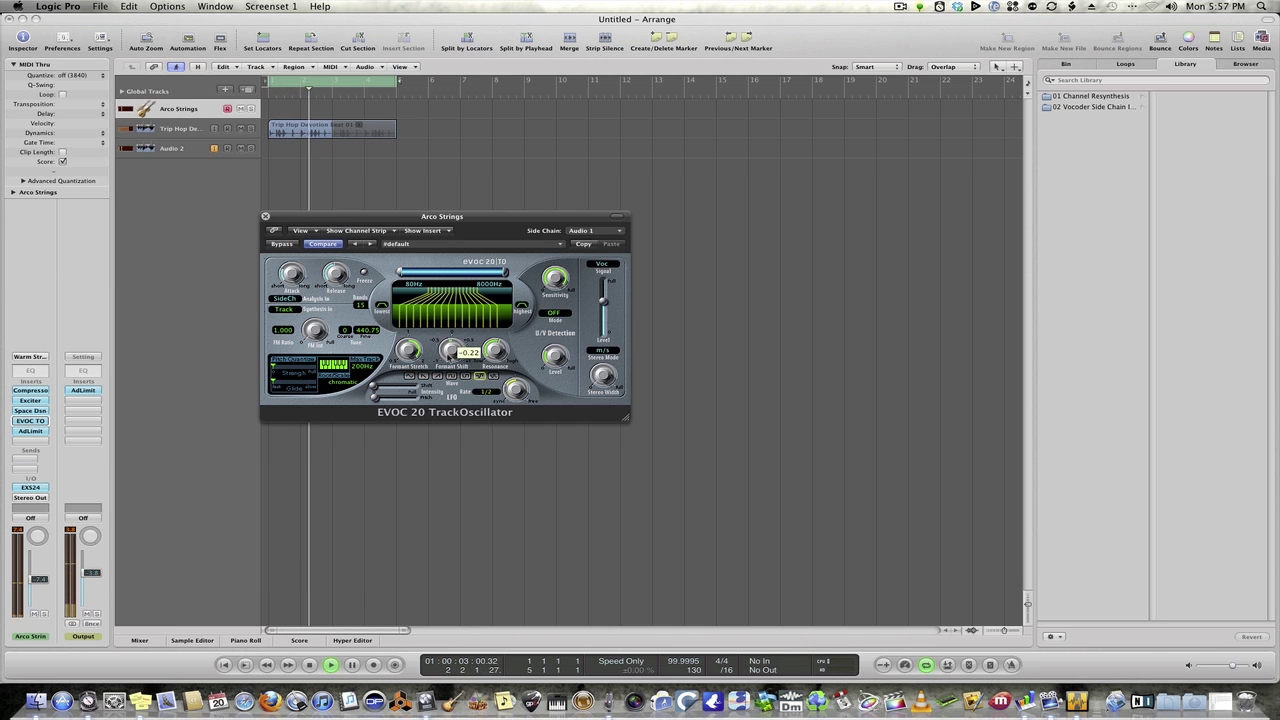
Adjust Formant Shift and Formant Stretch during playback, and finish with a filter frequency range of 75 Hz to 8000 Hz.
mouse_move(451, 350)
left_click_drag(451, 352, 427, 287)
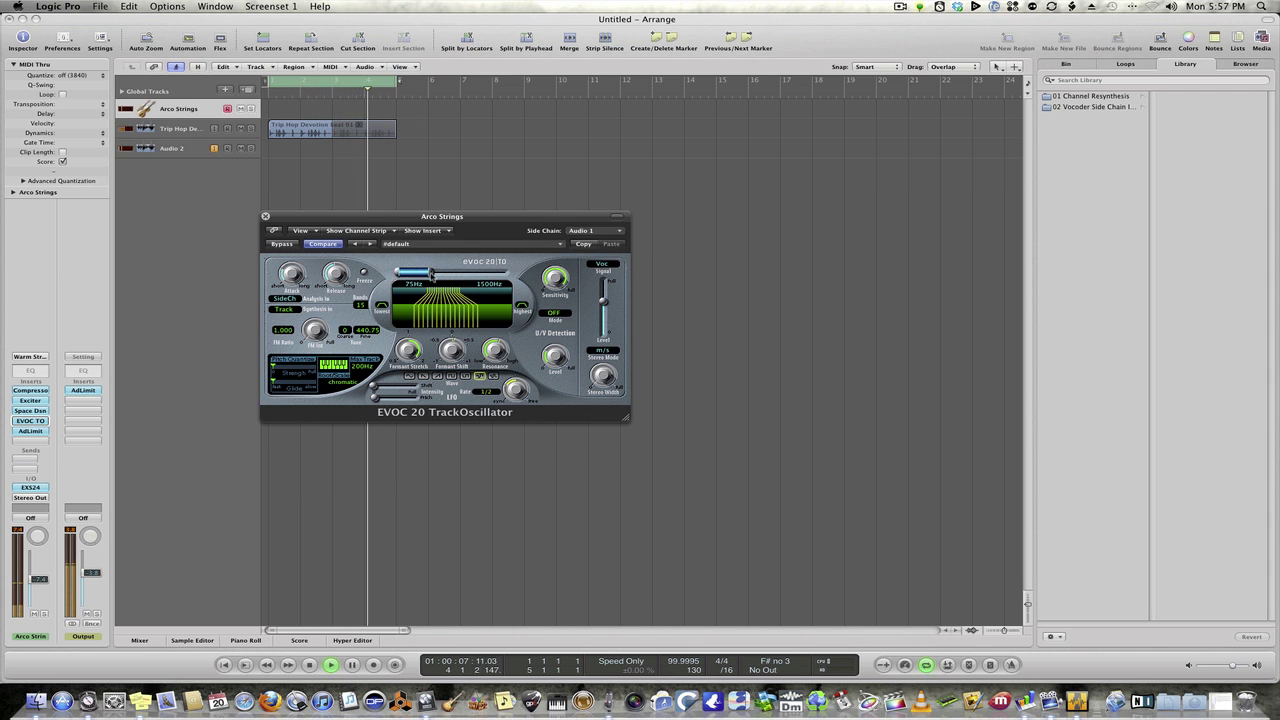
left_click_drag(408, 349, 408, 328)
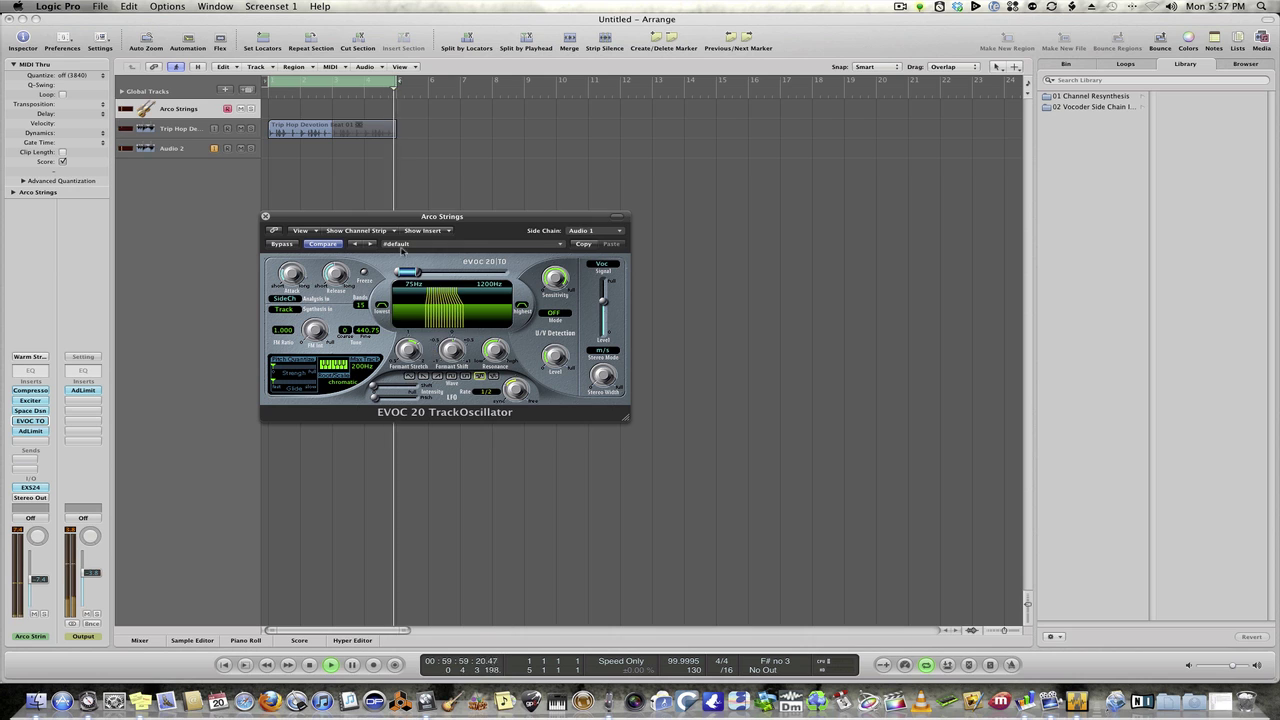
left_click_drag(391, 273, 475, 277)
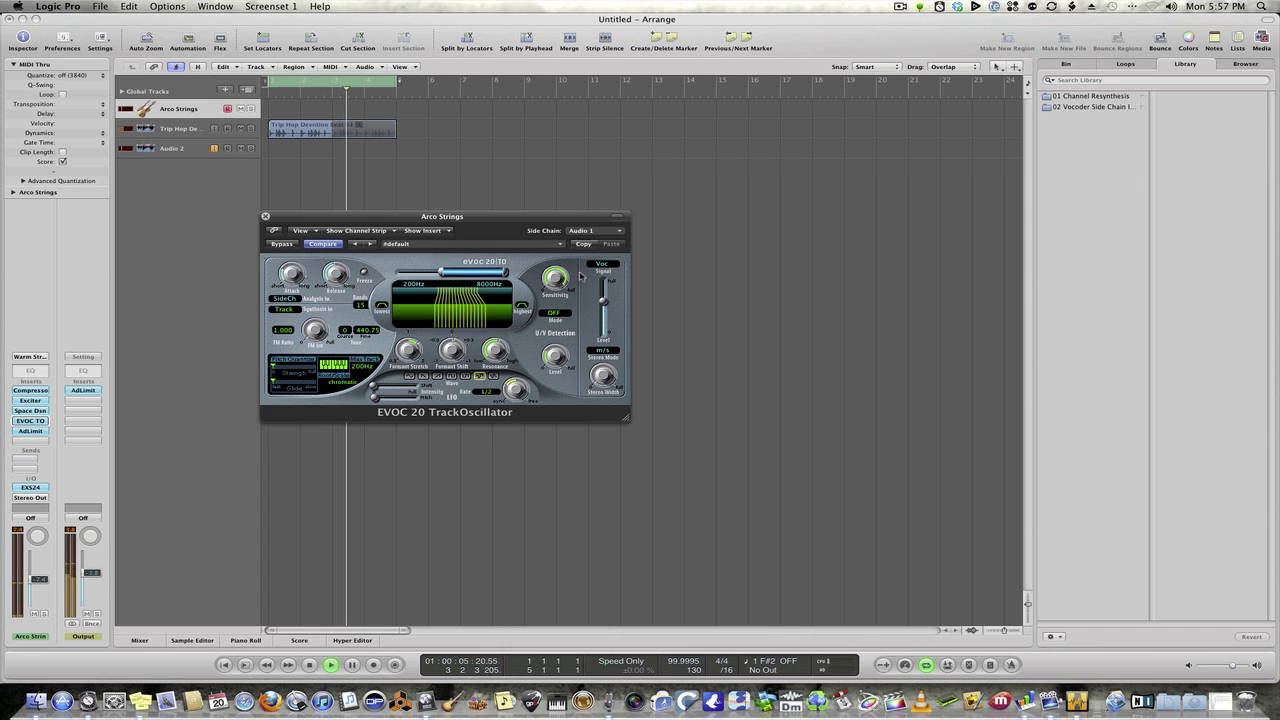
left_click(440, 312, "alt")
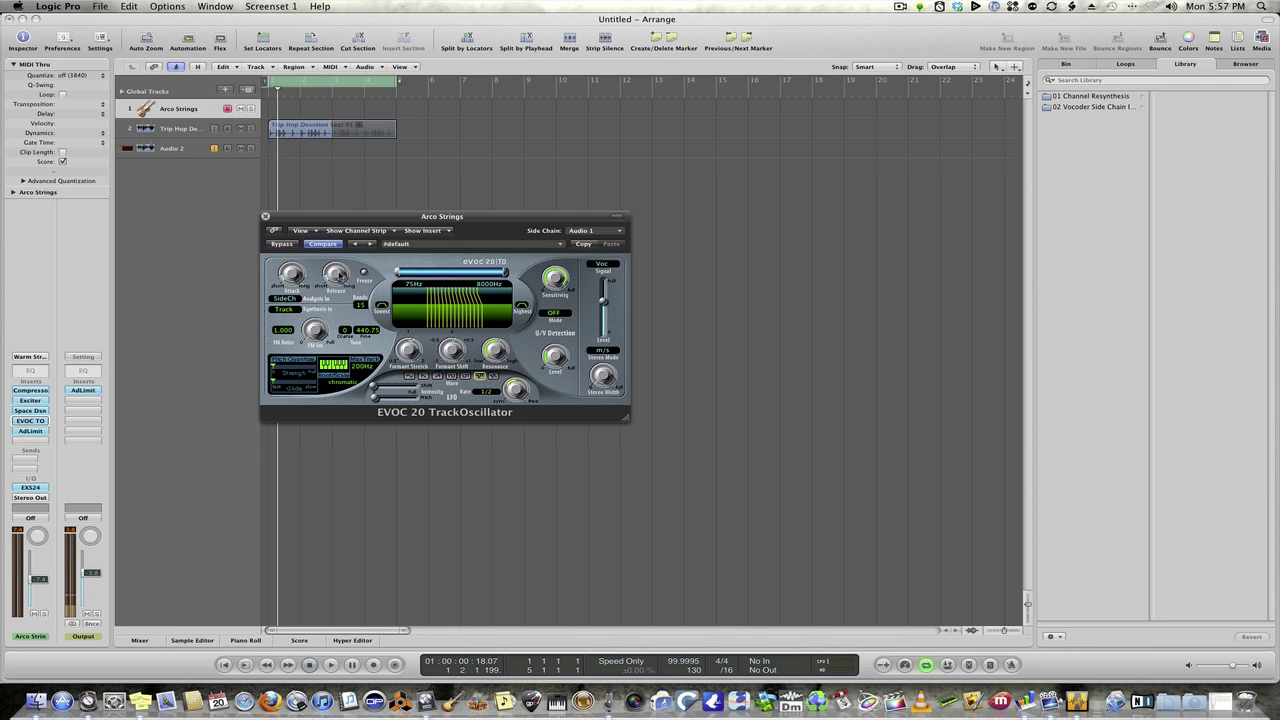
Try Release times of 59 ms and 220 ms while playing the beat through the TrackOscillator.
key("space")
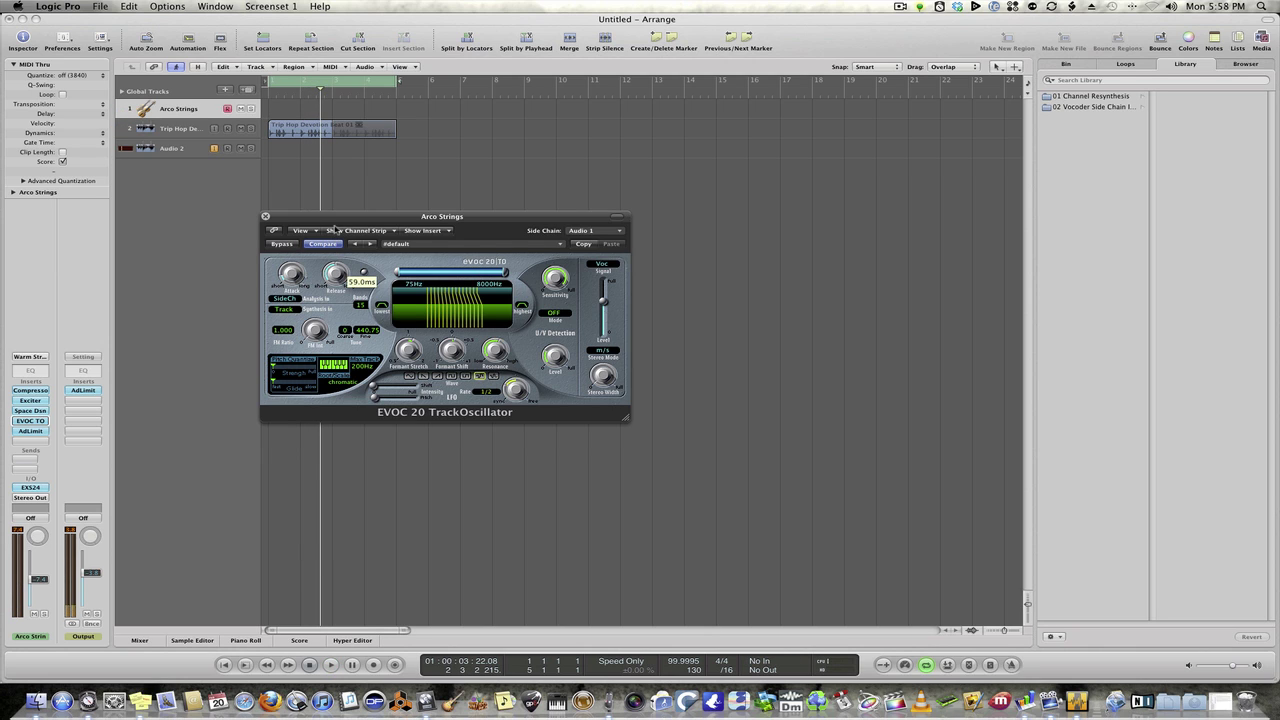
key("space")
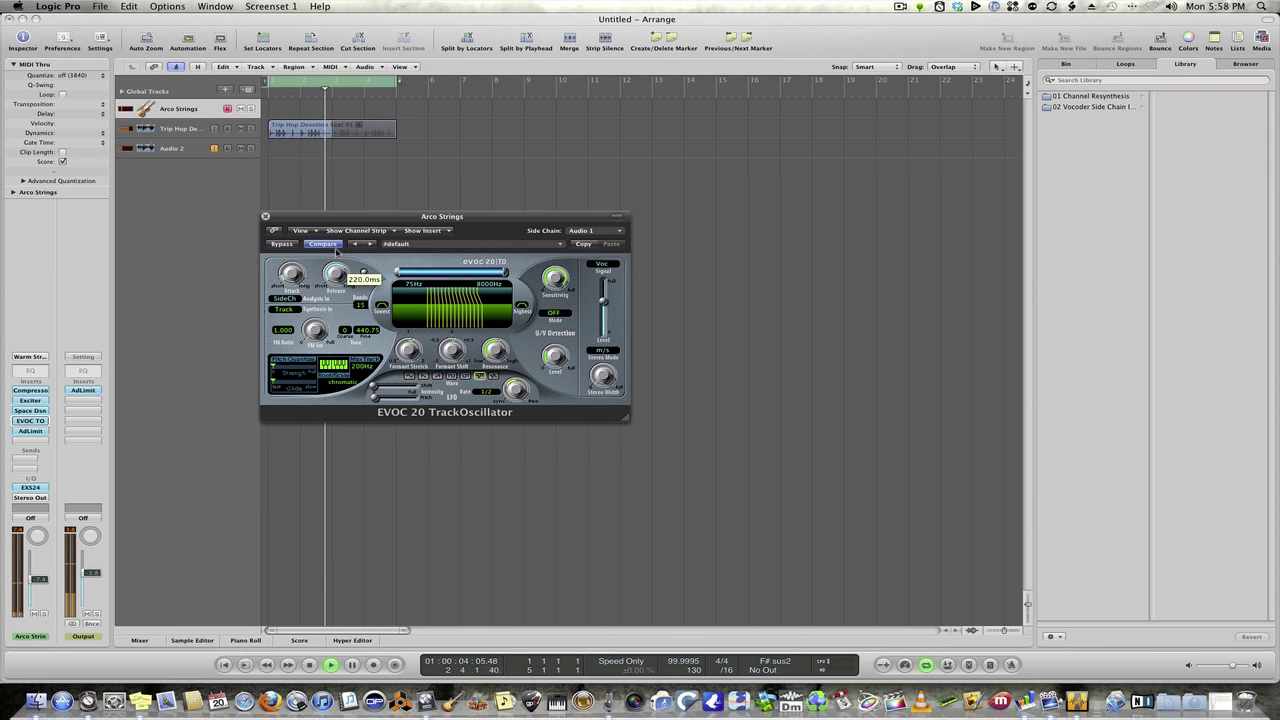
mouse_move(291, 273)
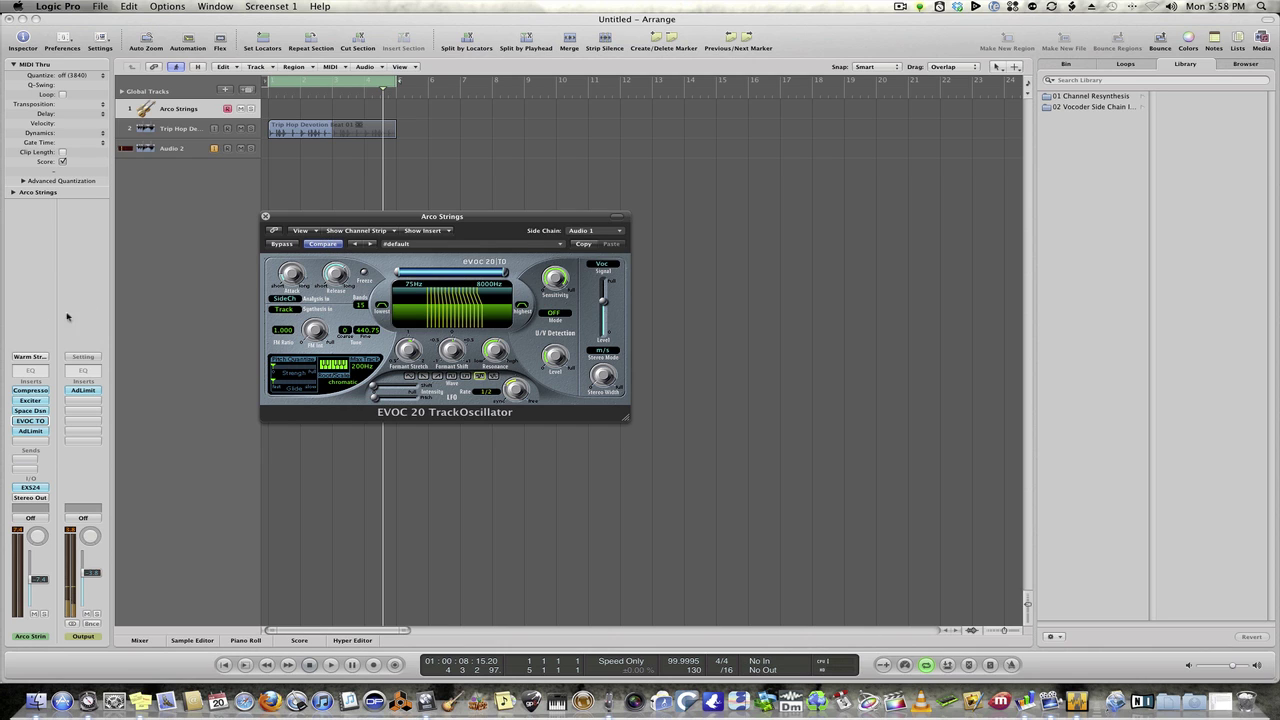
Replace the EXS24 sampler on the Arco Strings track with the Native Instruments Massive synth.
left_click(30, 488)
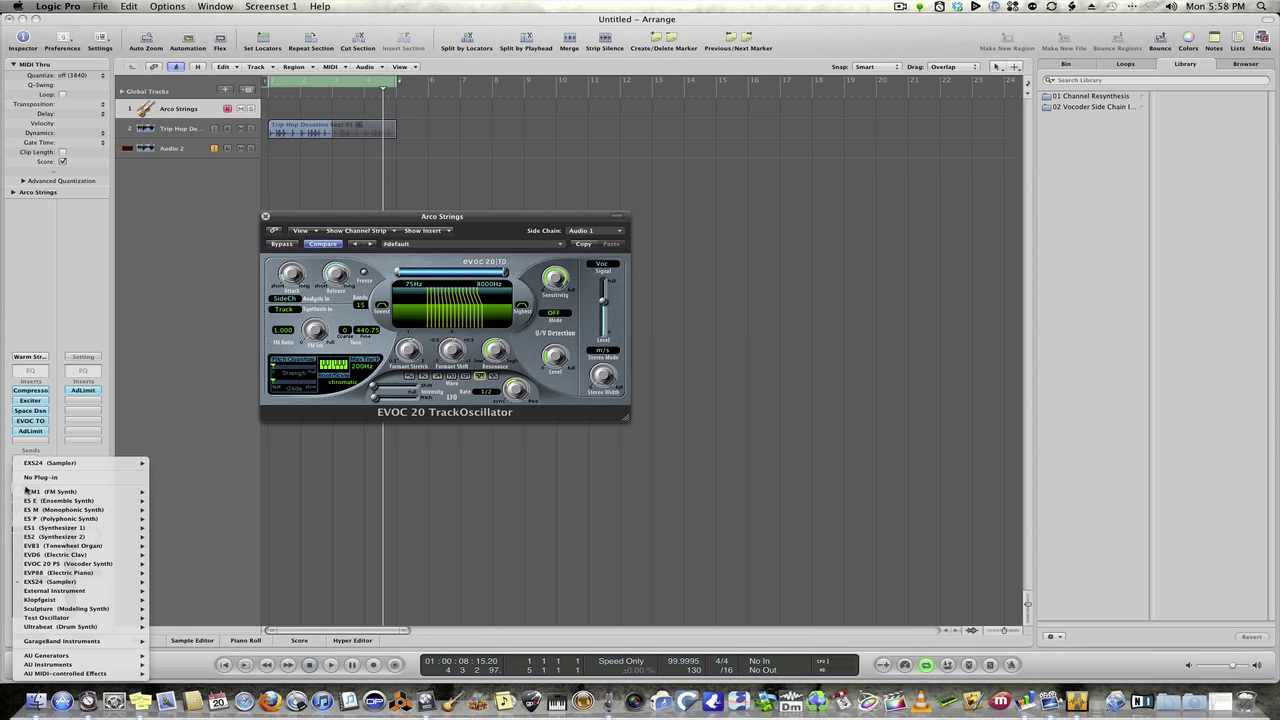
mouse_move(56, 538)
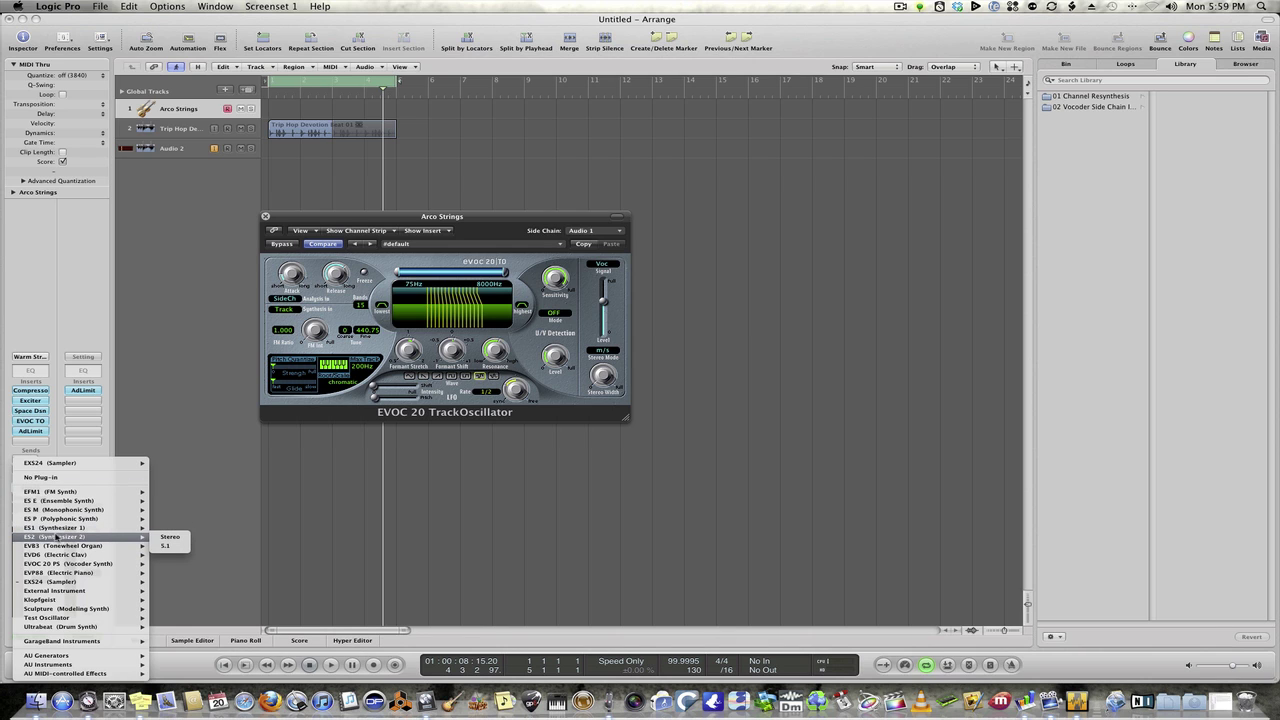
mouse_move(60, 575)
mouse_move(114, 666)
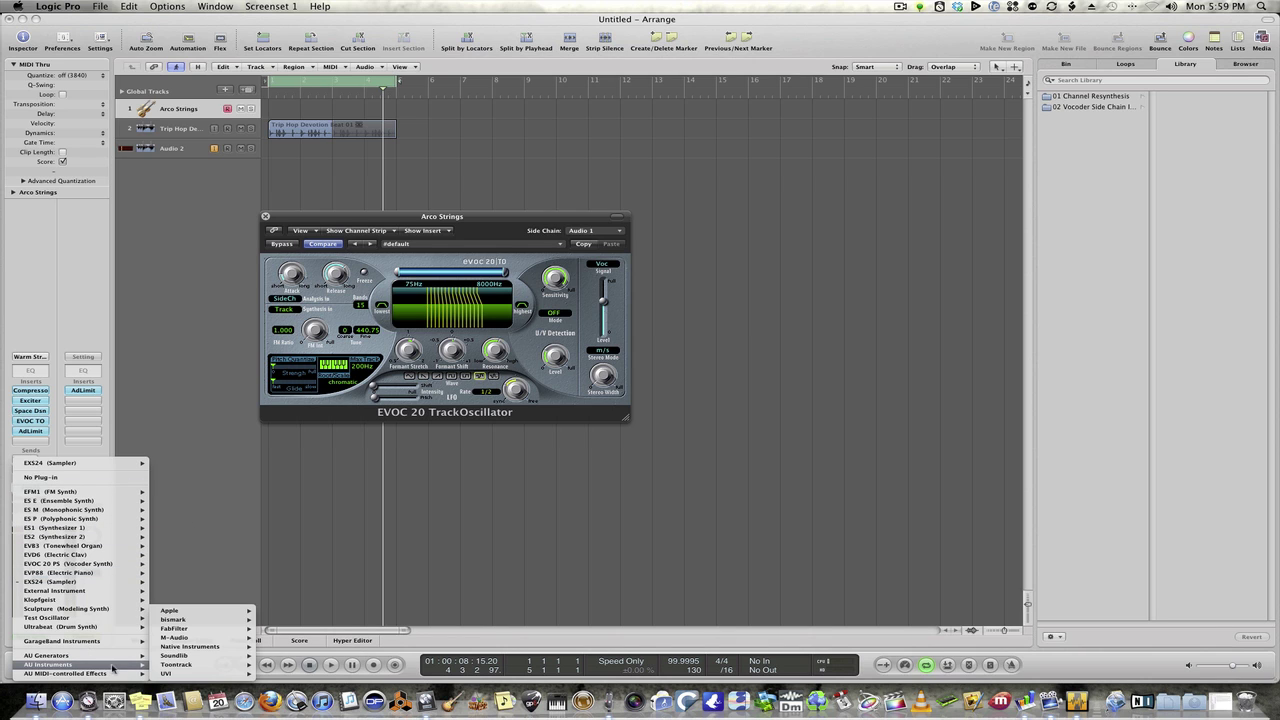
mouse_move(221, 649)
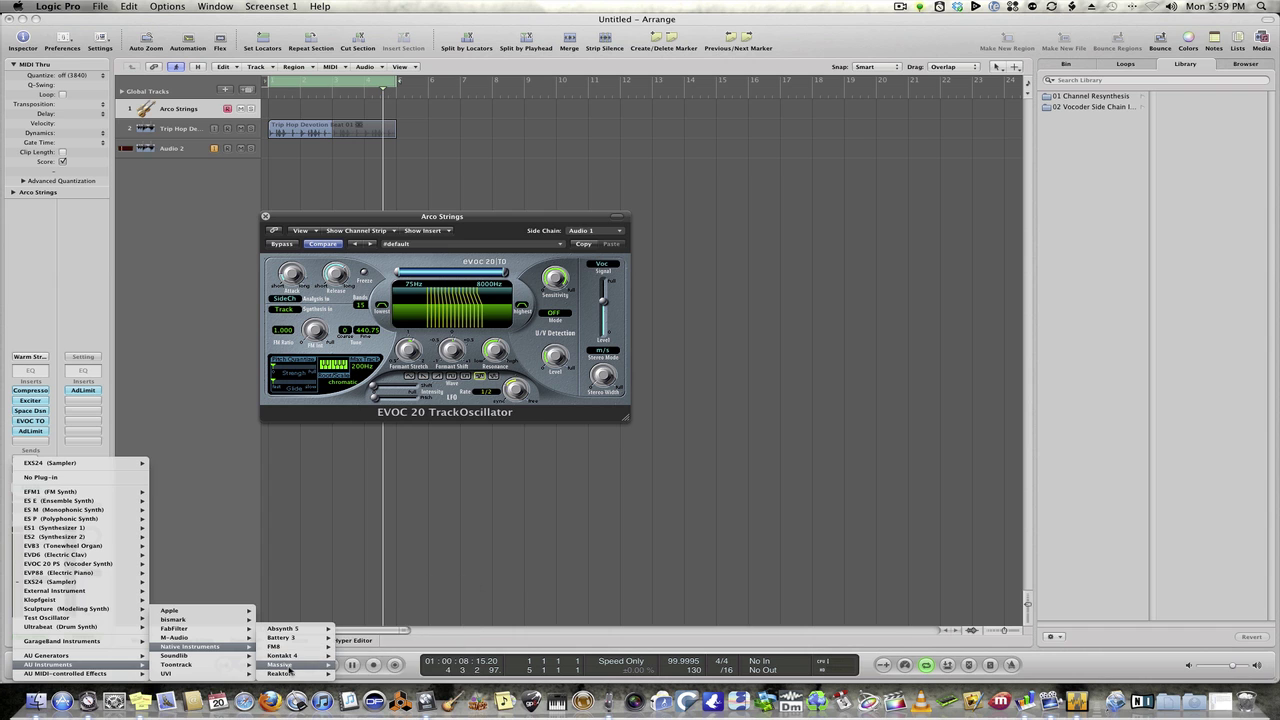
left_click(357, 675)
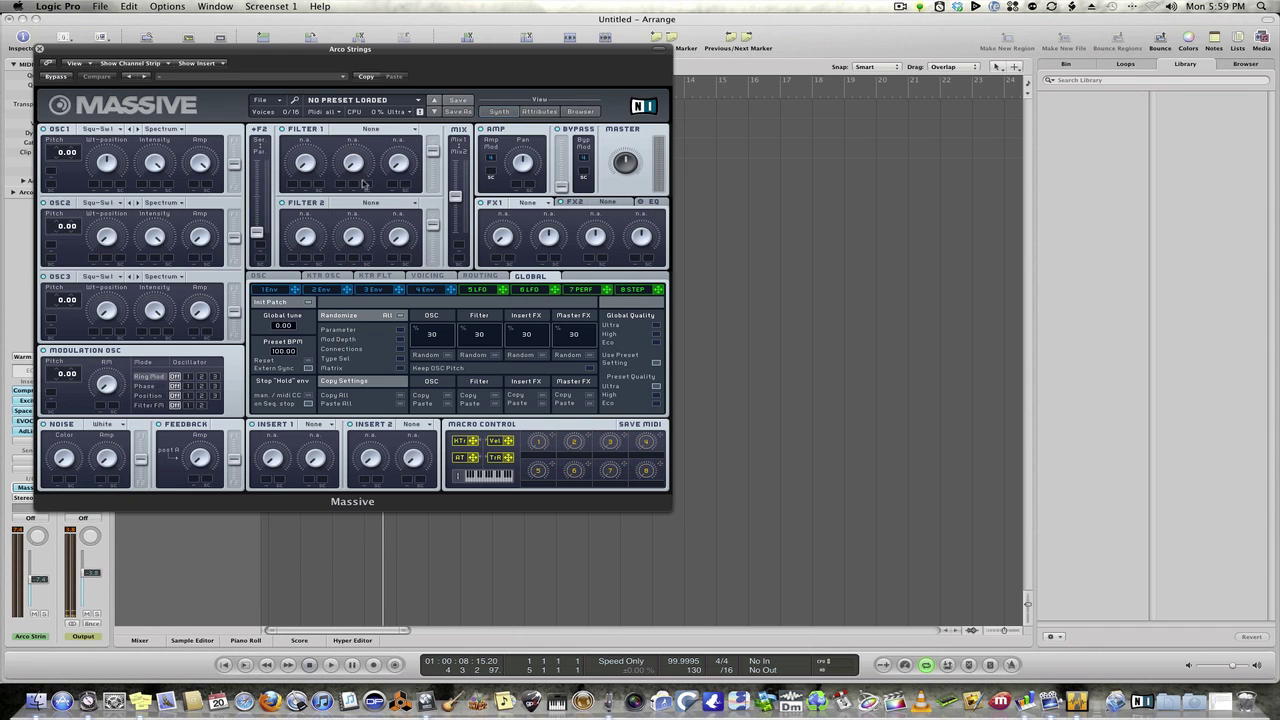
Load the Additivum preset from Massive's Synth Pad sounds and close the synth window.
left_click(581, 112)
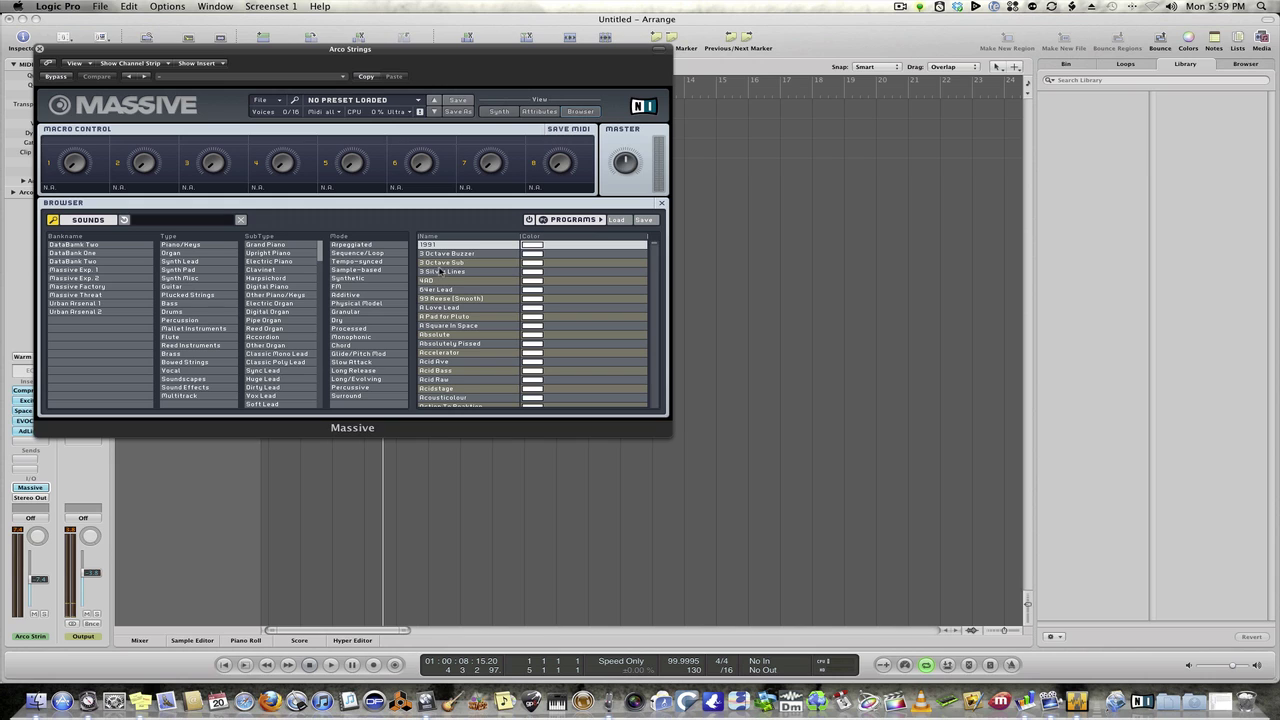
left_click(208, 270)
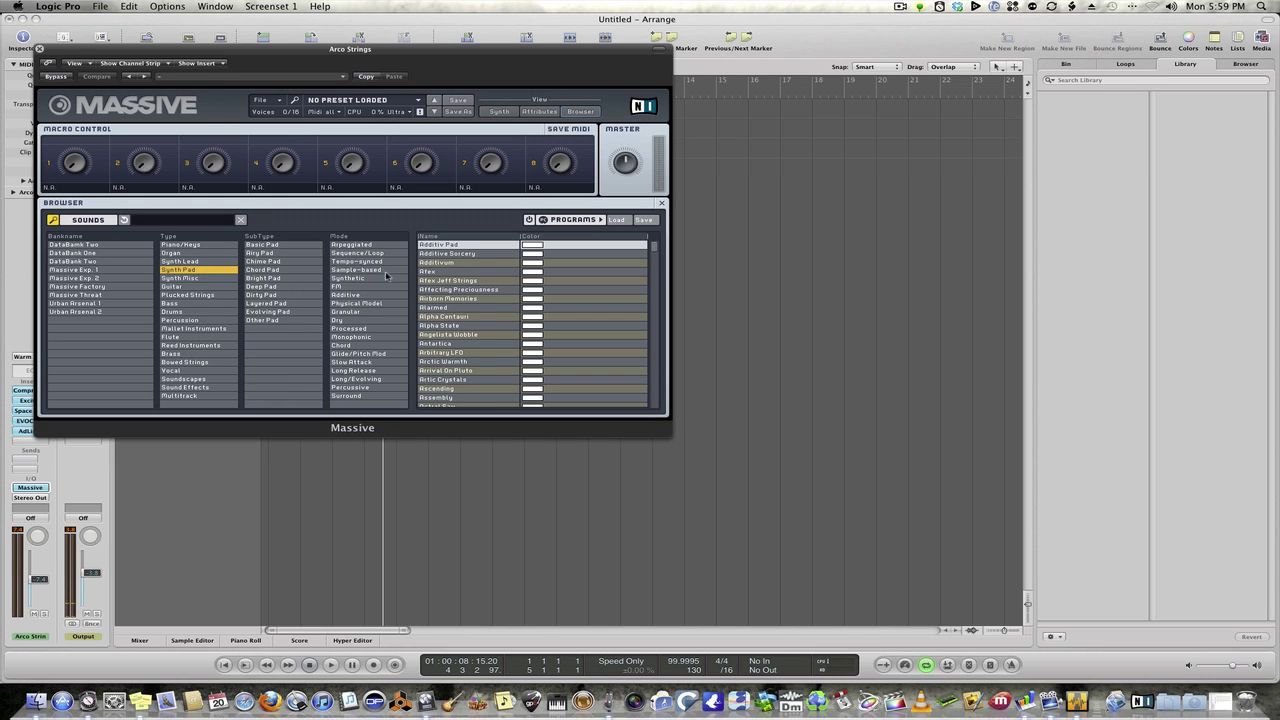
left_click(458, 272)
left_click(454, 263)
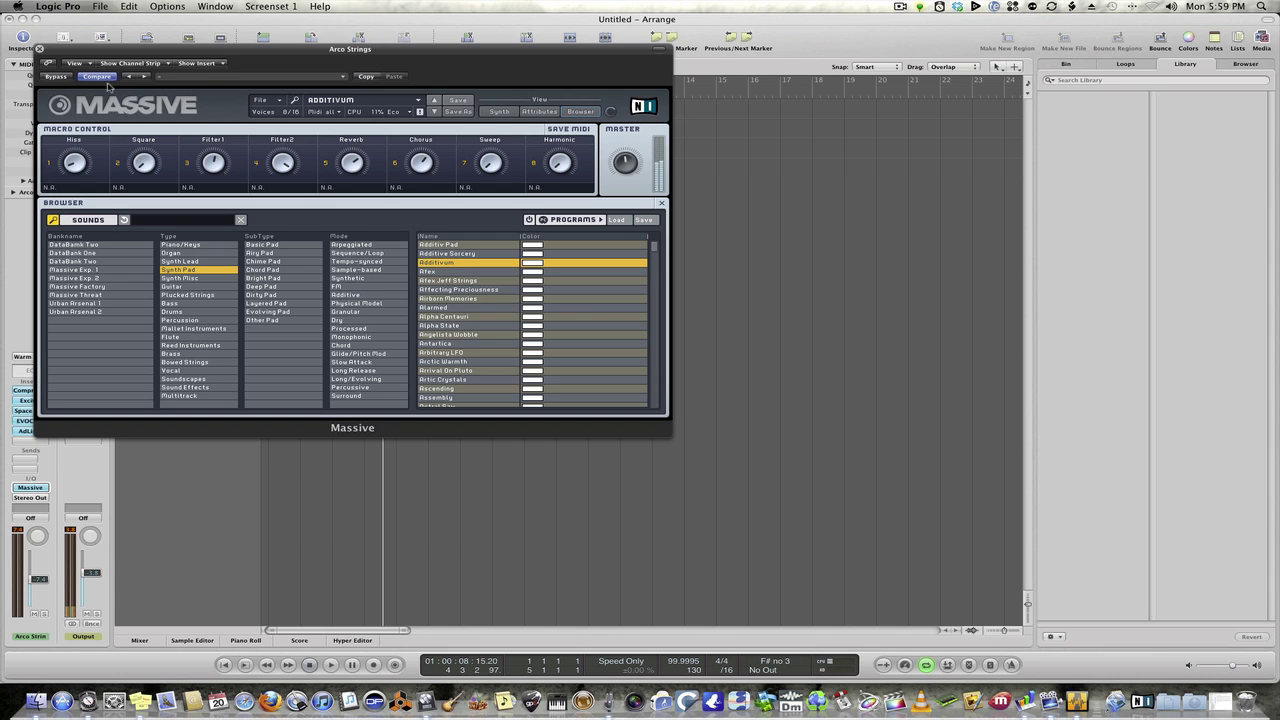
left_click(39, 49)
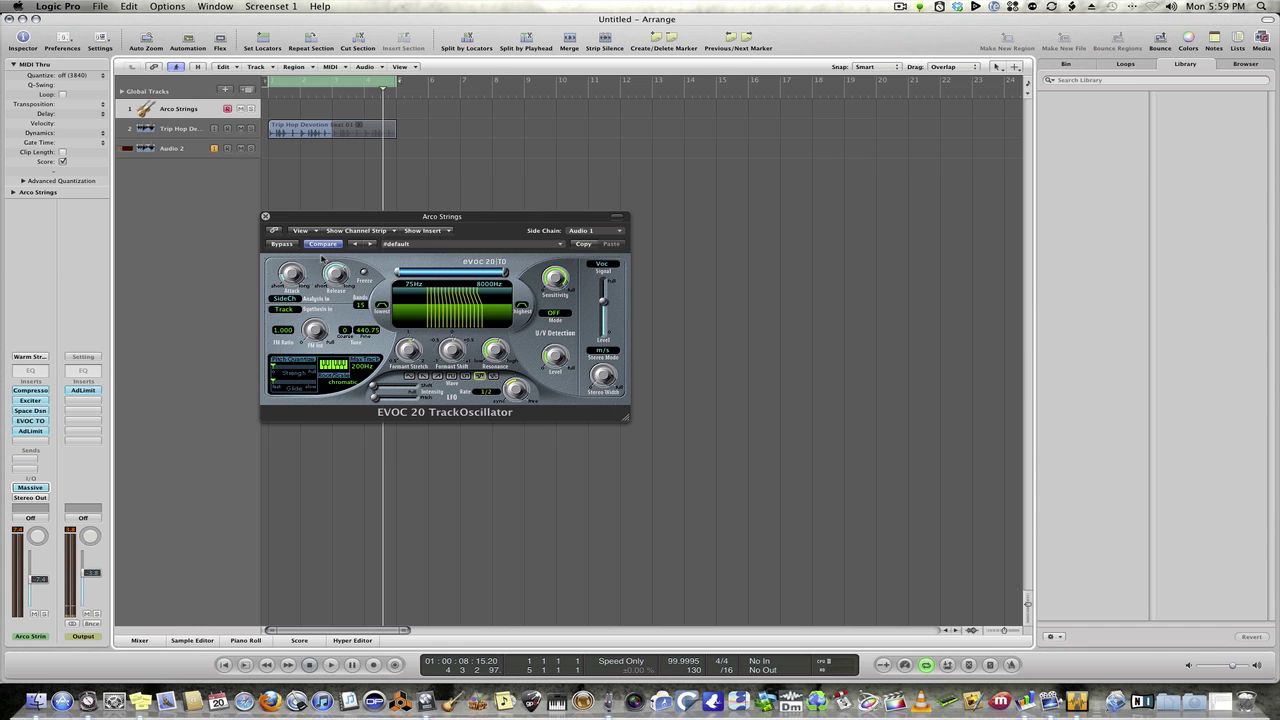
Play the Massive pad through the TrackOscillator with the Trip Hop drum track muted, stop playback, and close the plug-in window.
key("space")
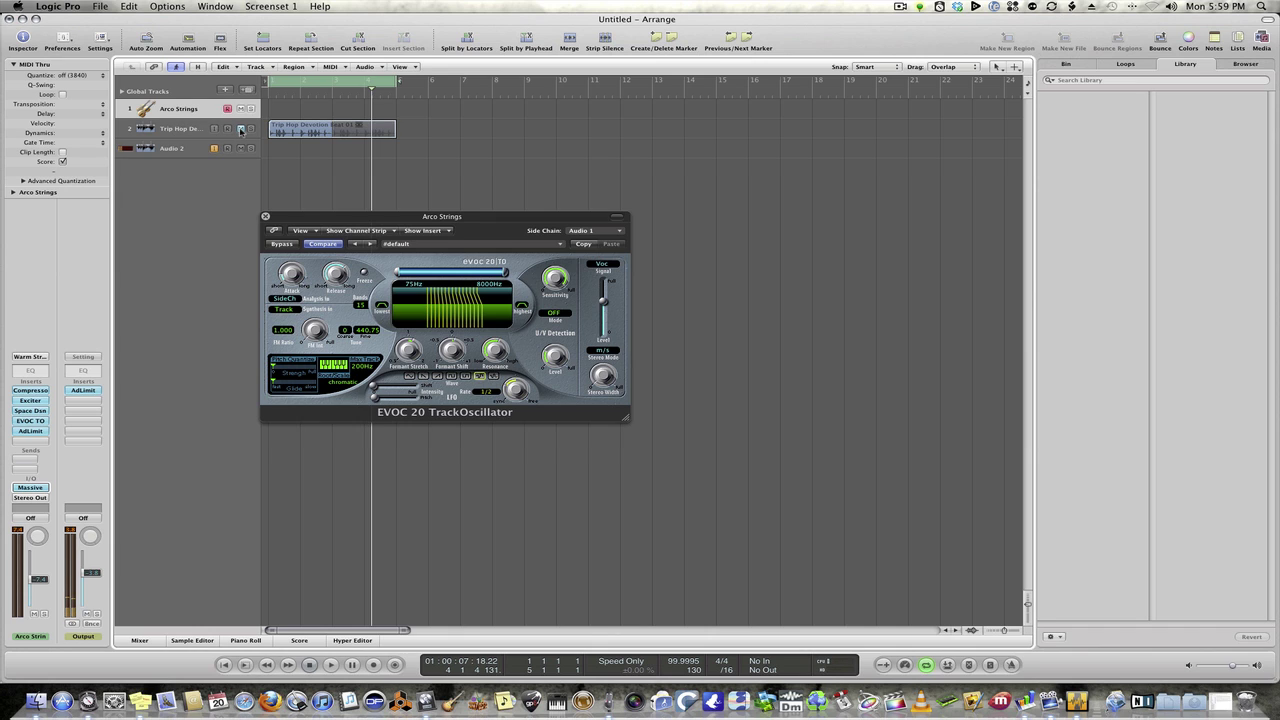
key("space")
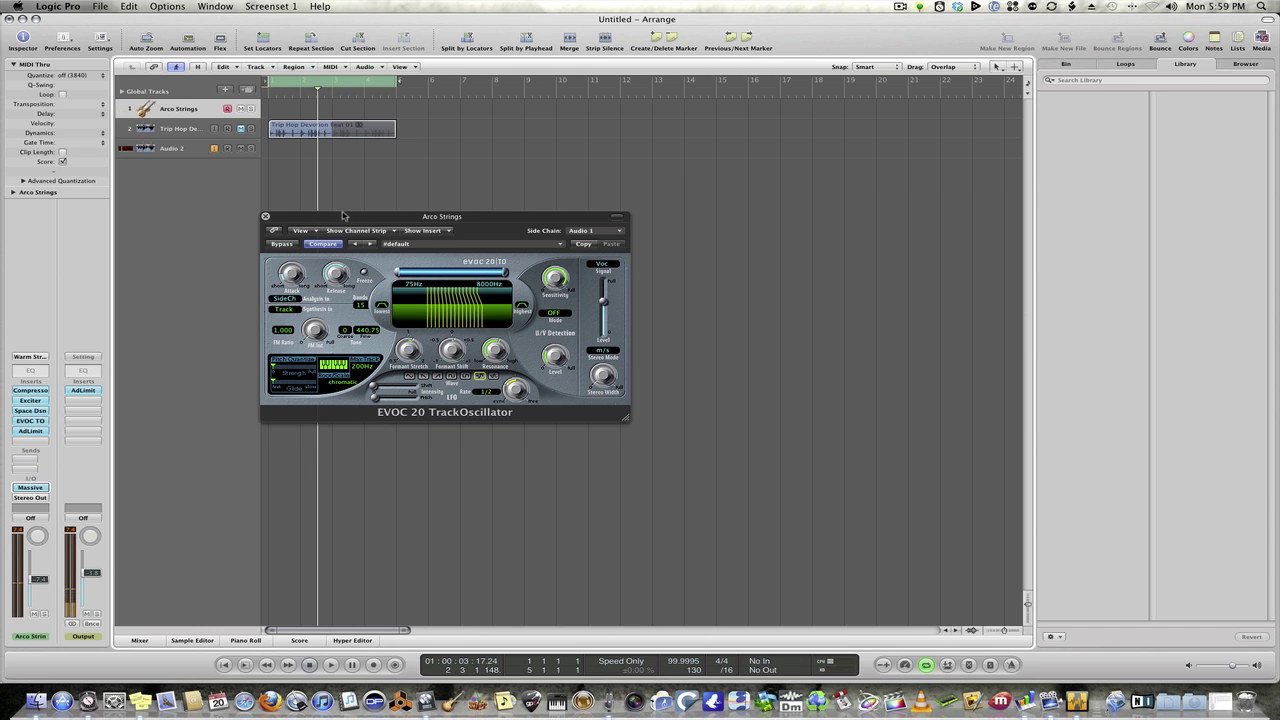
left_click_drag(320, 218, 293, 218)
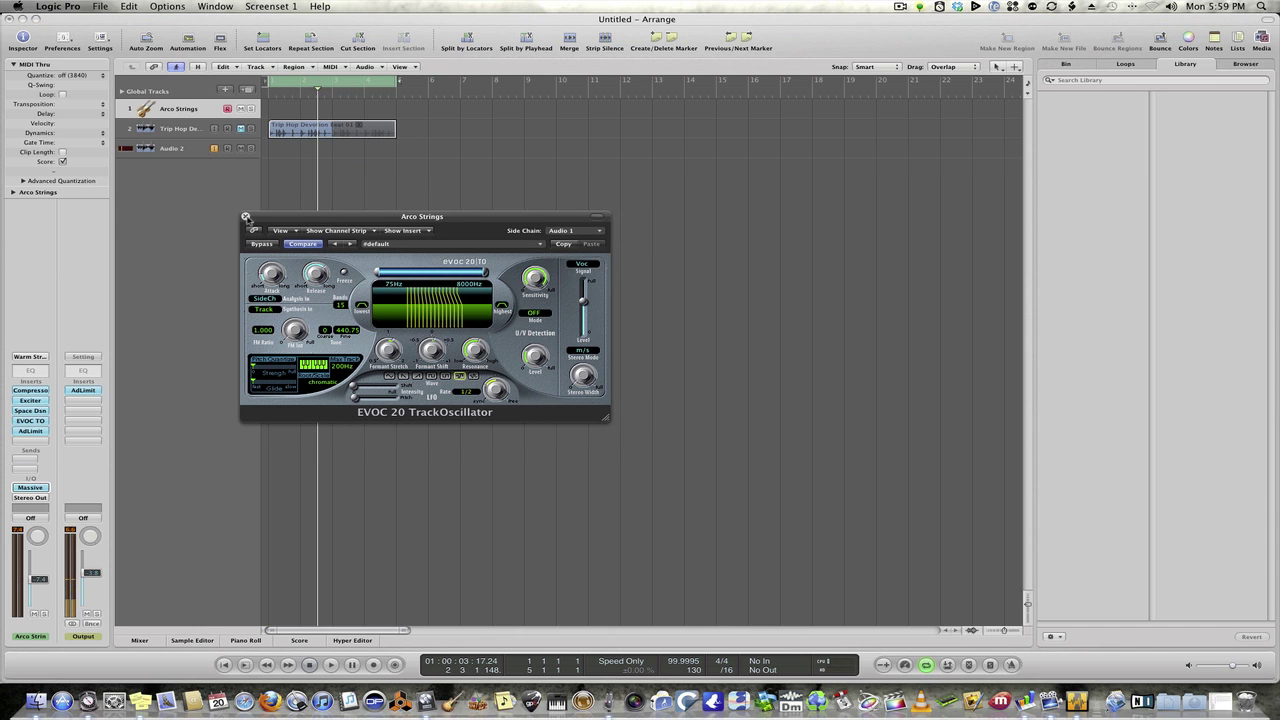
left_click(245, 216)
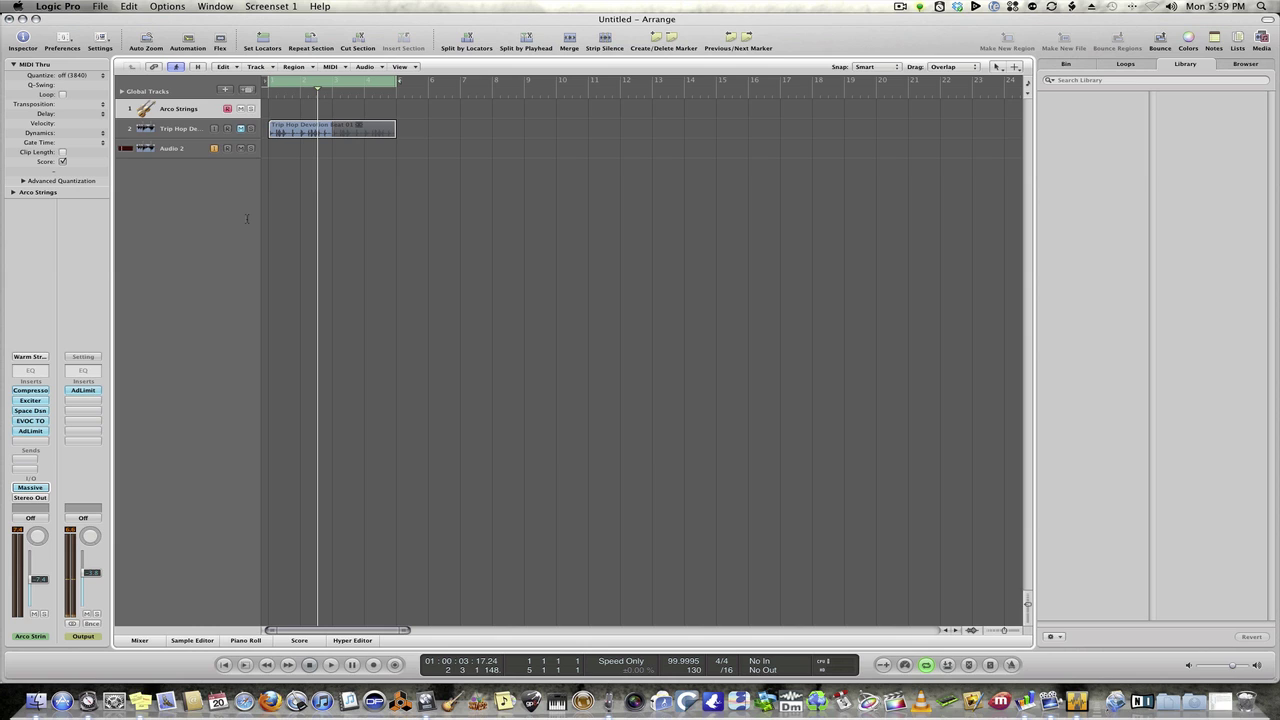